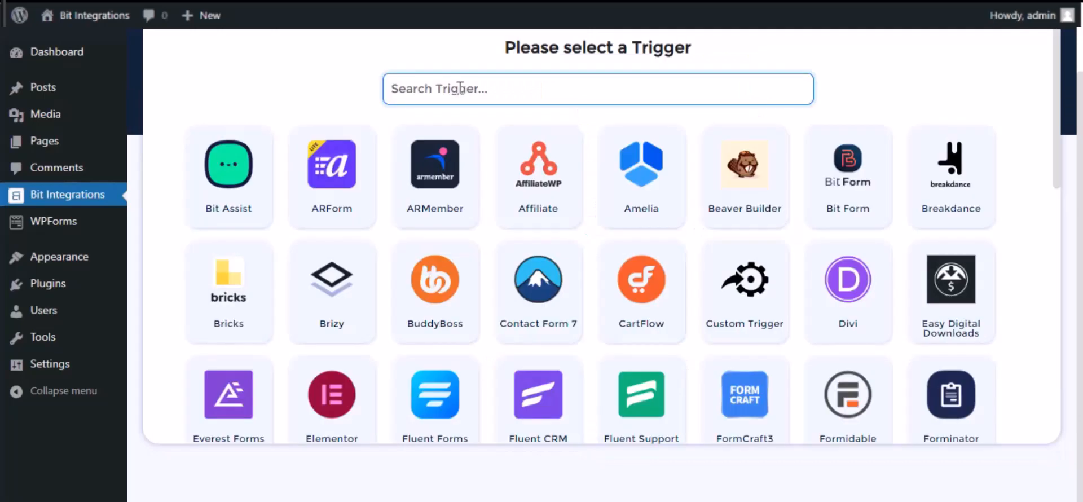
- Choose WPForms as the trigger, select Simple Contact Form as its form, and continue to the action selection
text(wp)
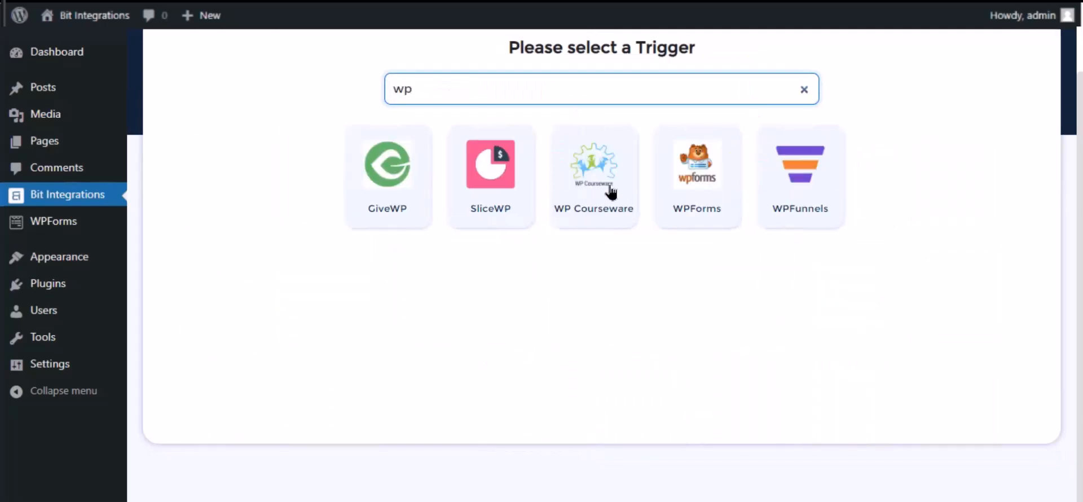
click(697, 208)
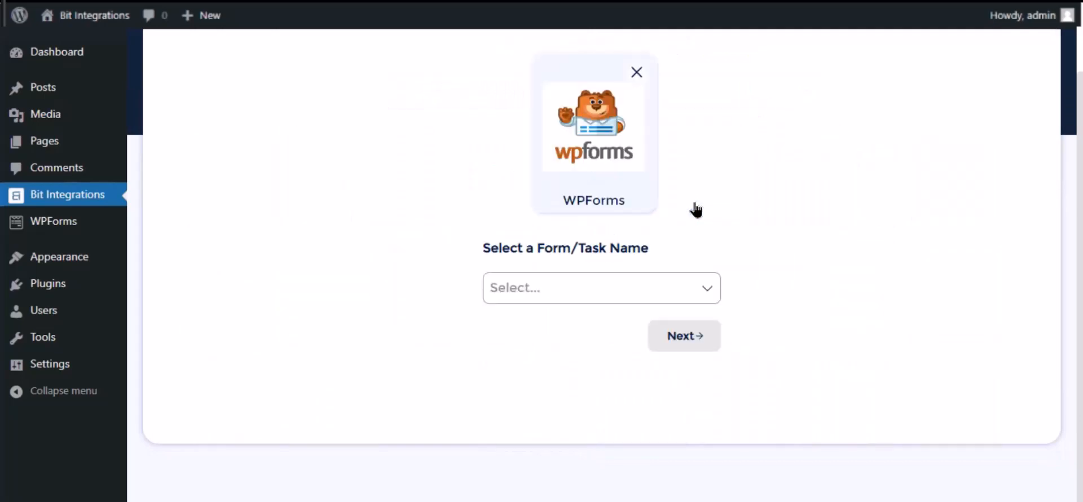
click(582, 283)
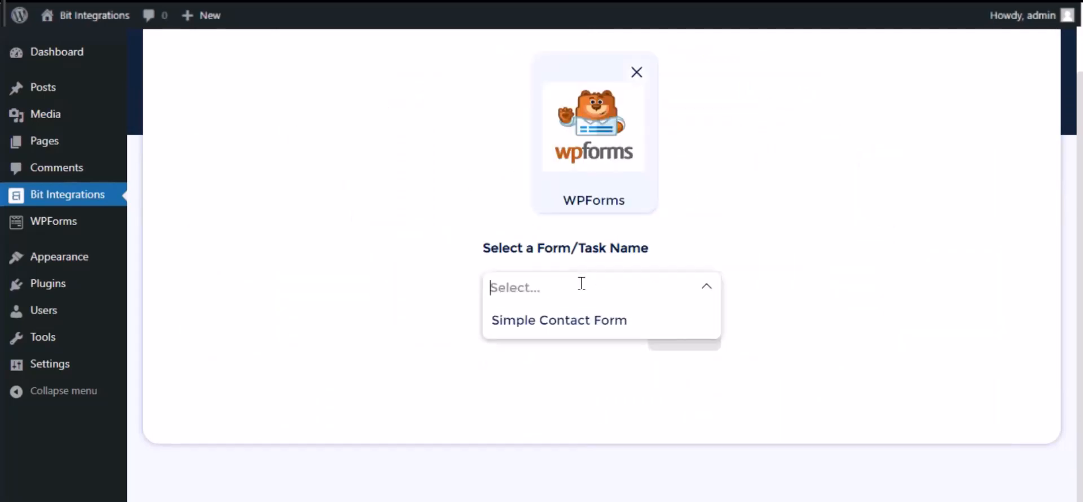
click(580, 320)
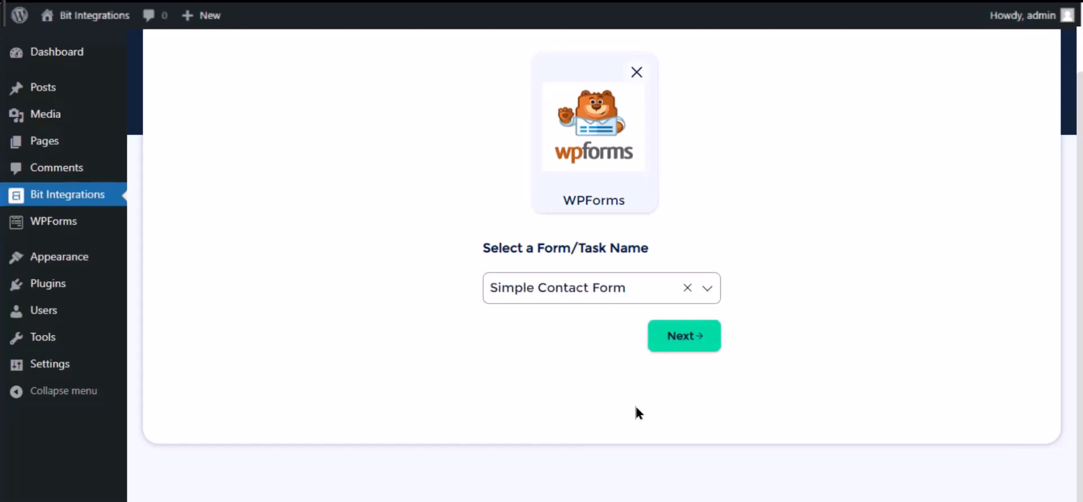
click(684, 337)
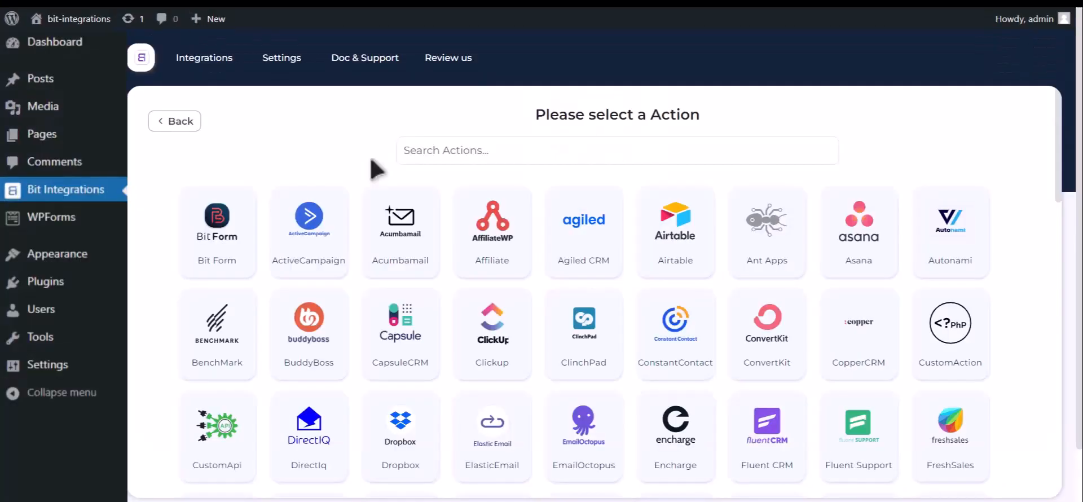
- Find Zoom among the available actions and select it as the integration's action
click(531, 160)
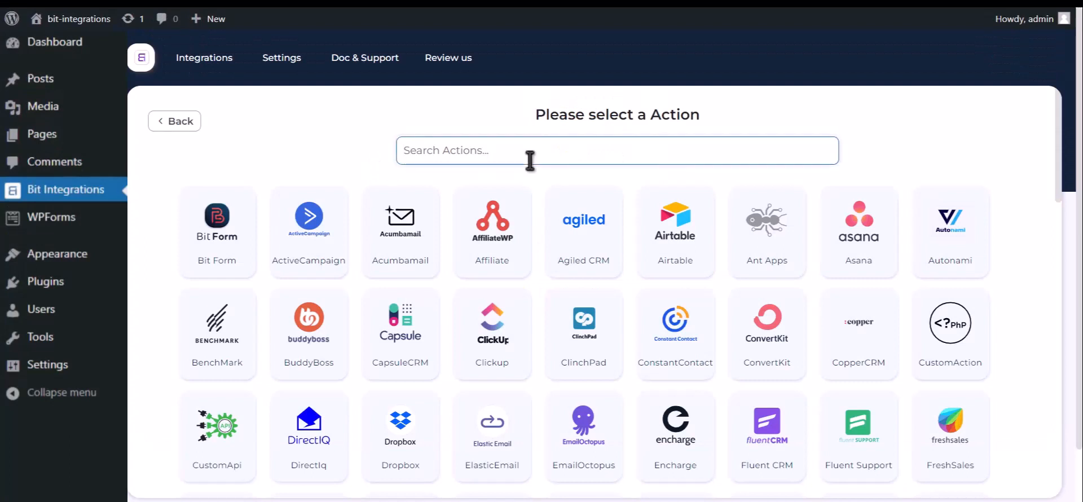
text(zoom)
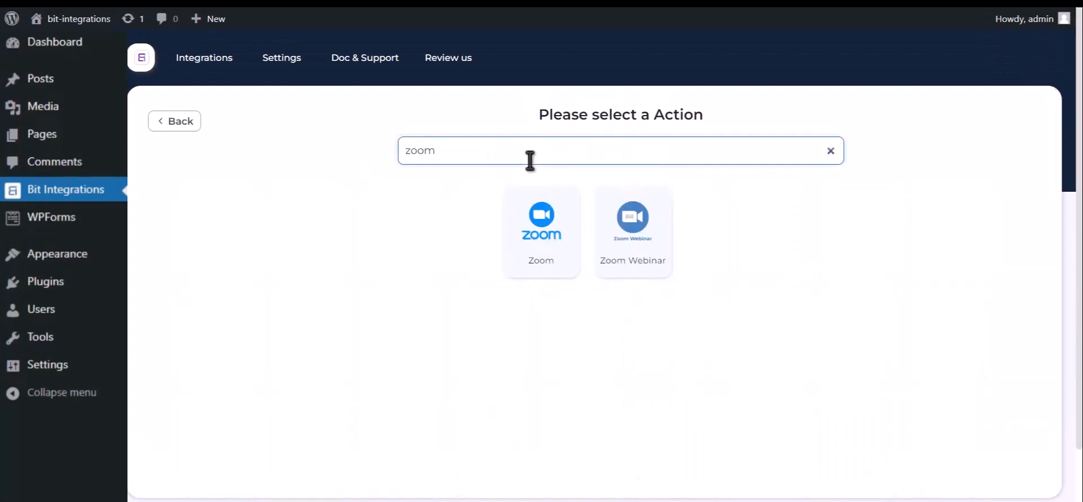
click(543, 264)
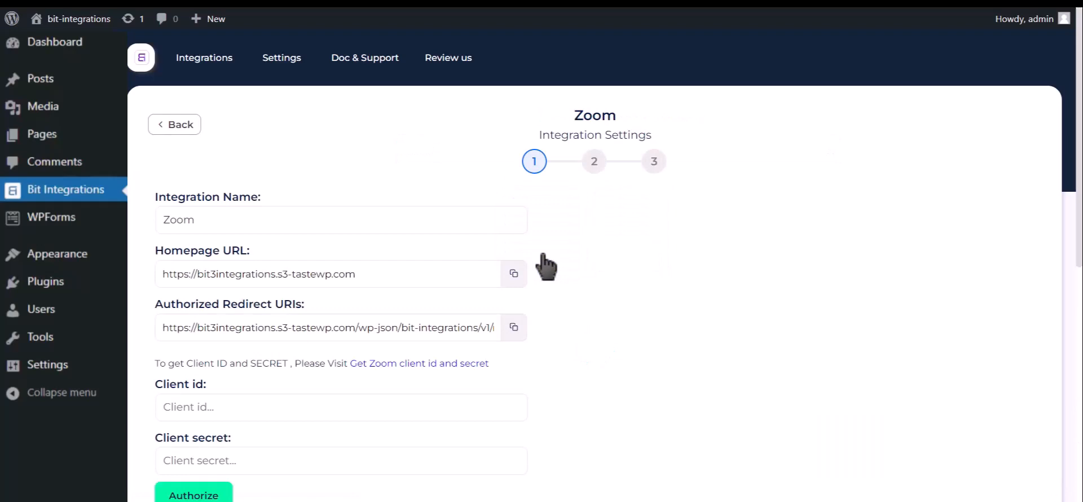
- Follow the link for getting the Zoom client ID and secret to the Zoom App Marketplace
scroll(544, 263, down, 2)
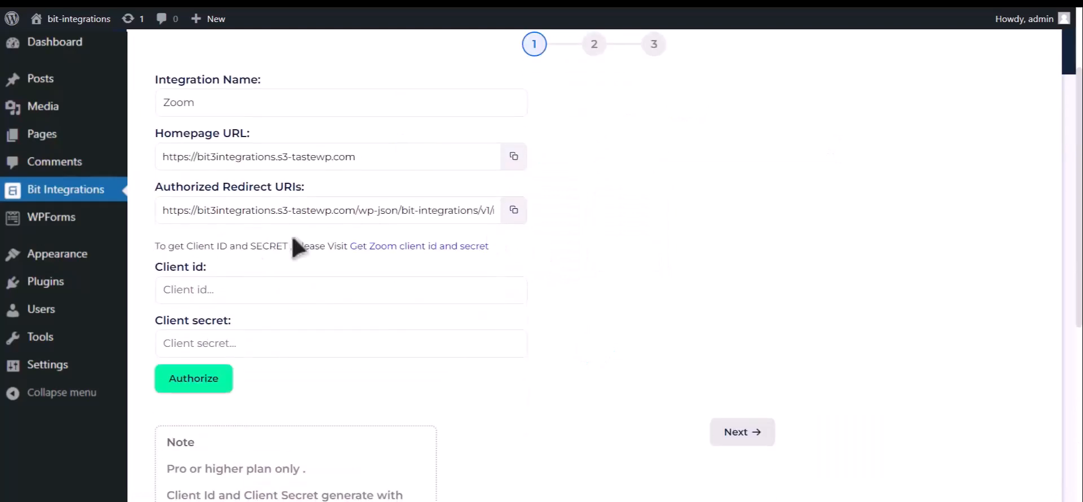
drag(154, 249, 353, 244)
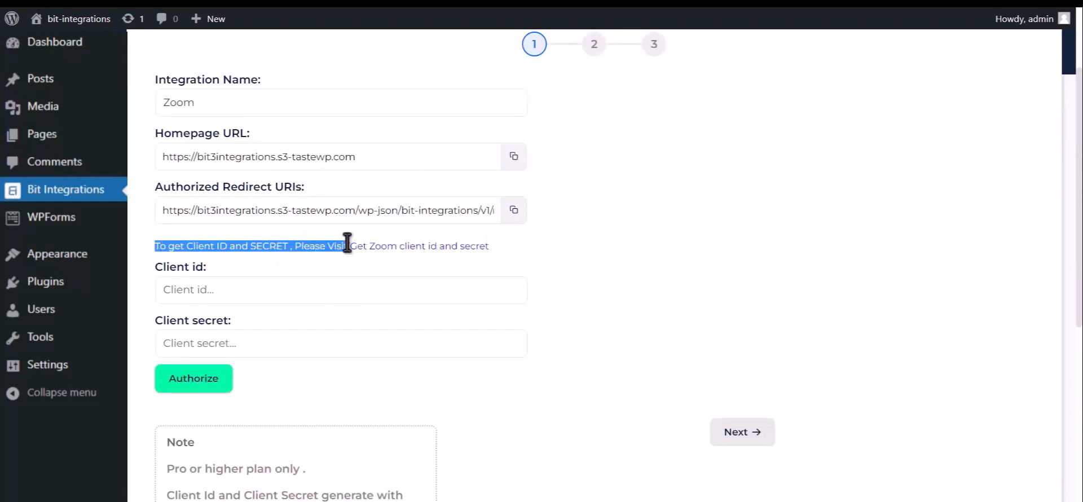
click(449, 249)
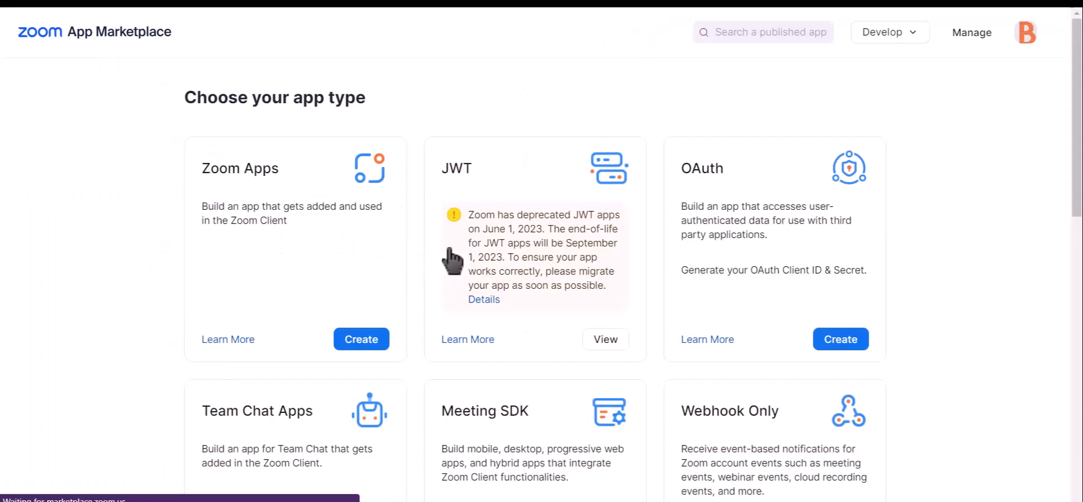
- Create an account-level OAuth app named "Bit integrations" with Marketplace publishing turned off
click(851, 343)
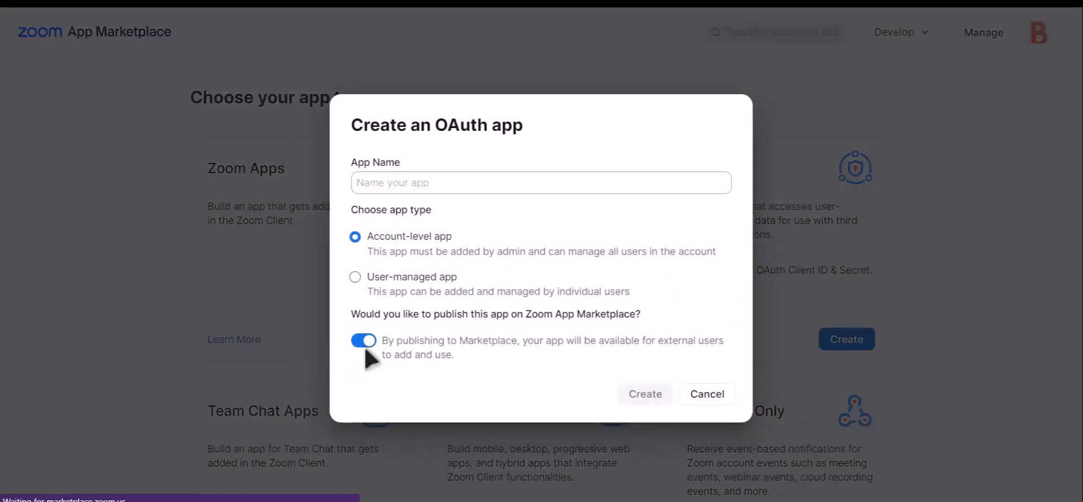
click(365, 343)
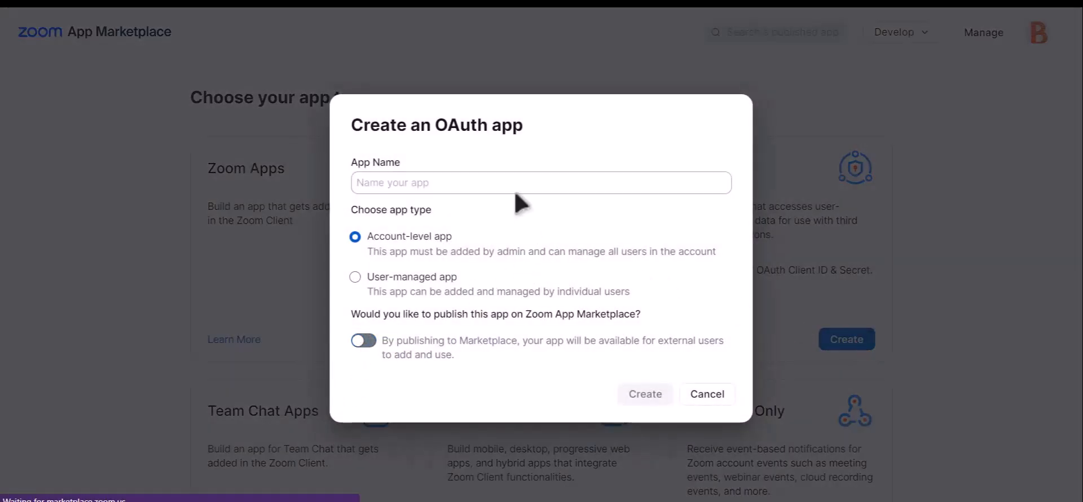
click(502, 183)
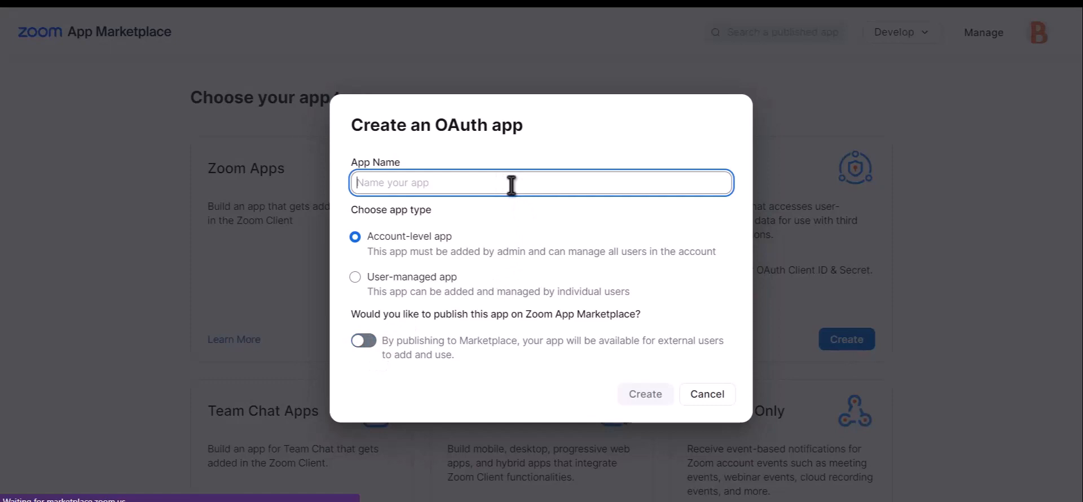
text(Bit)
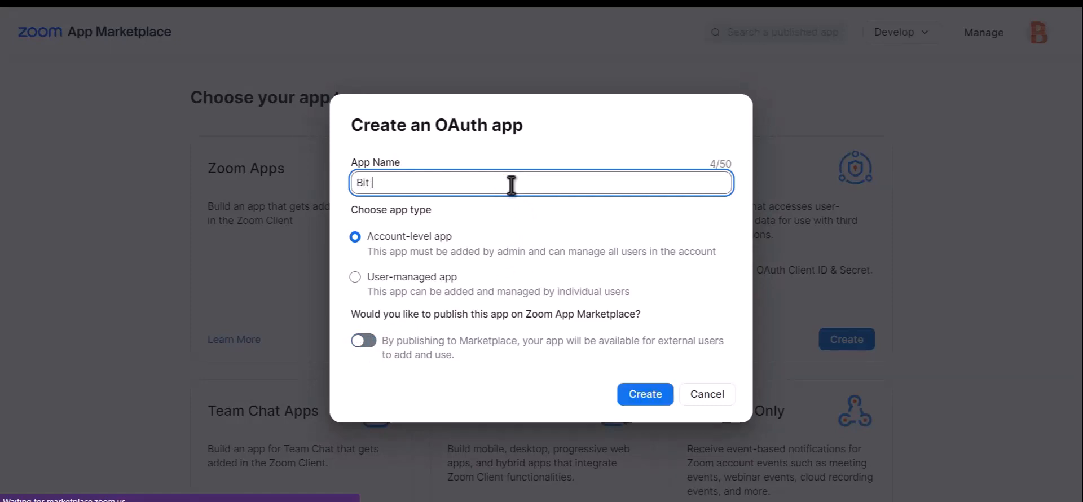
text( integrations)
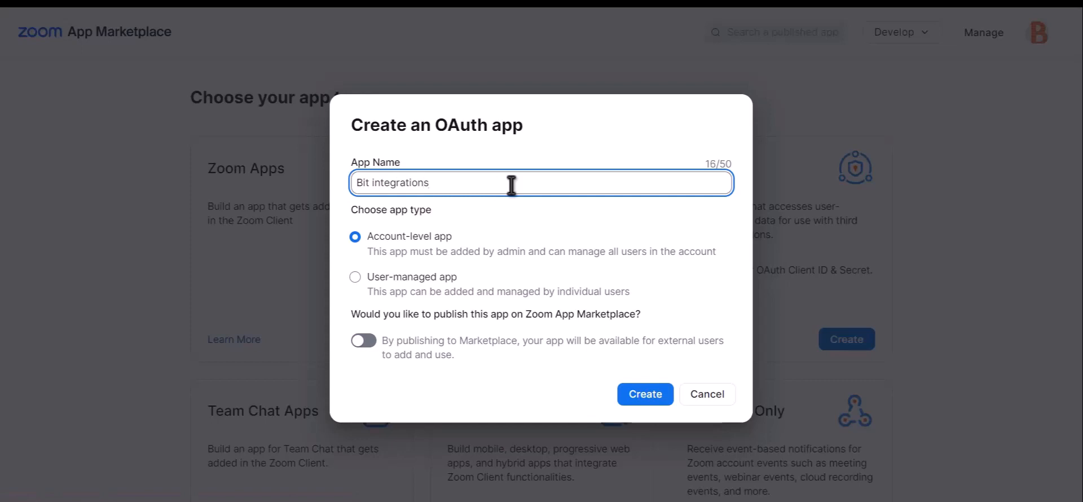
click(654, 404)
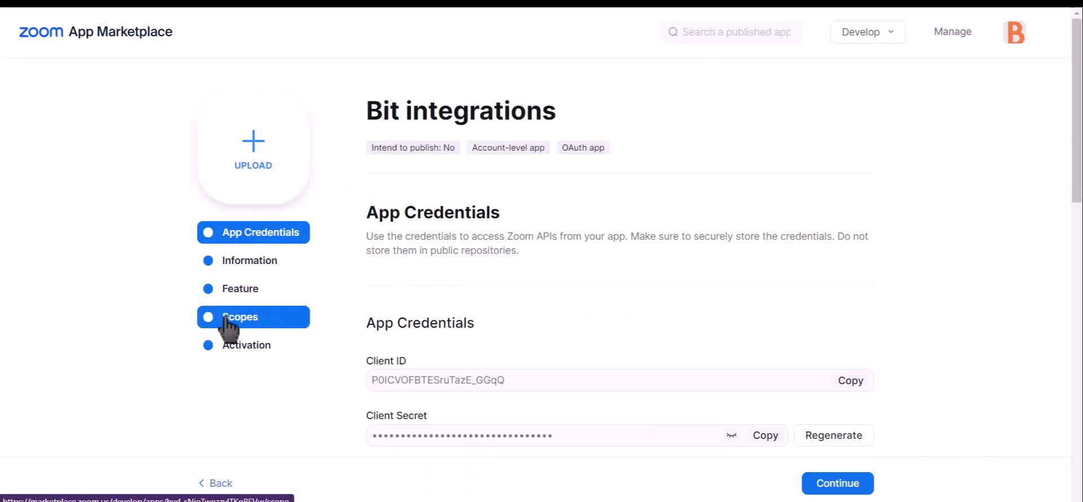
- Add the Meeting scopes meeting:master, meeting:read:admin and meeting:write:admin to the Bit integrations app
click(265, 324)
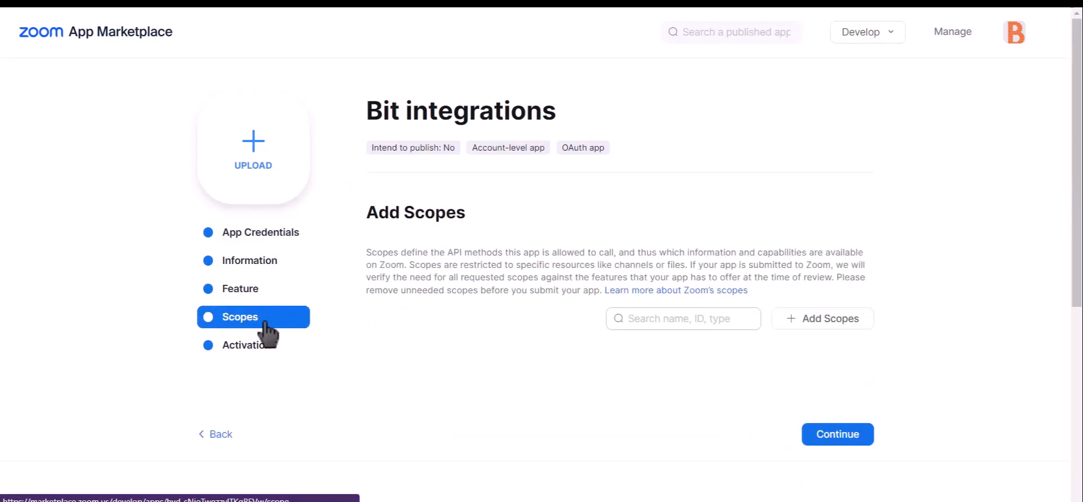
click(842, 323)
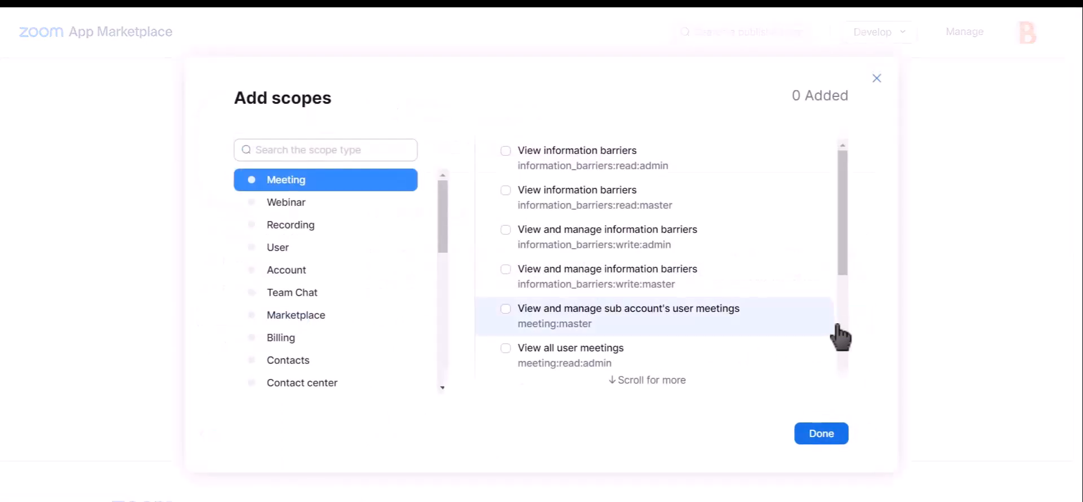
click(506, 310)
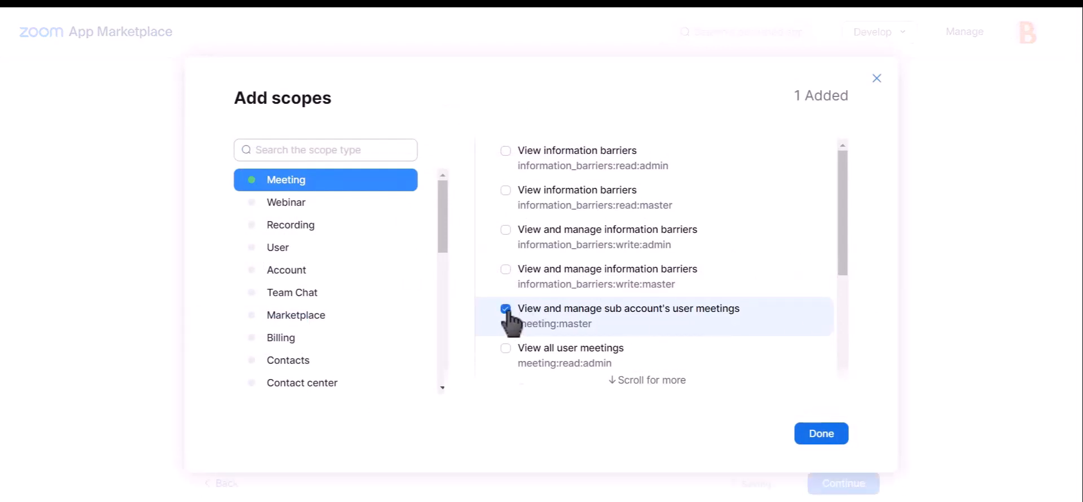
click(505, 348)
scroll(629, 302, down, 1)
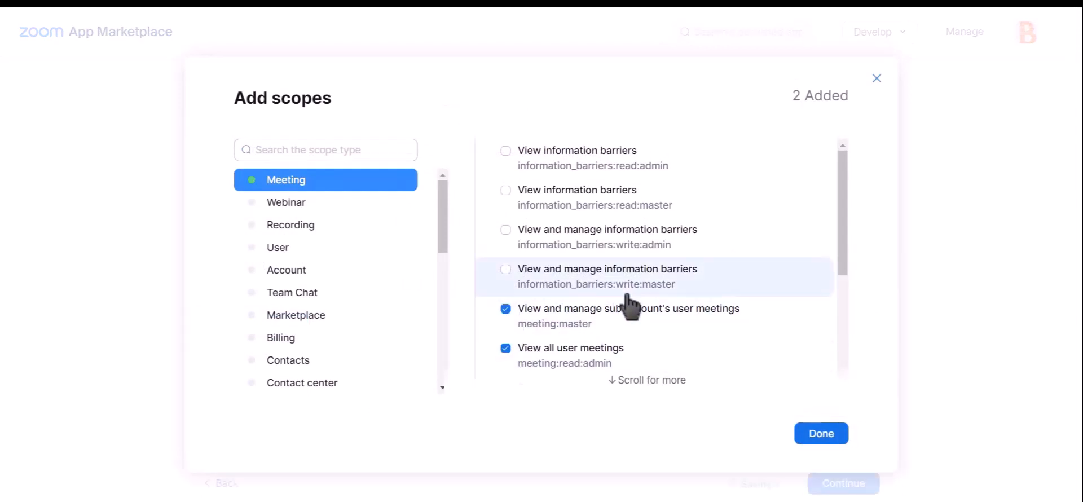
scroll(631, 307, down, 4)
scroll(630, 306, up, 4)
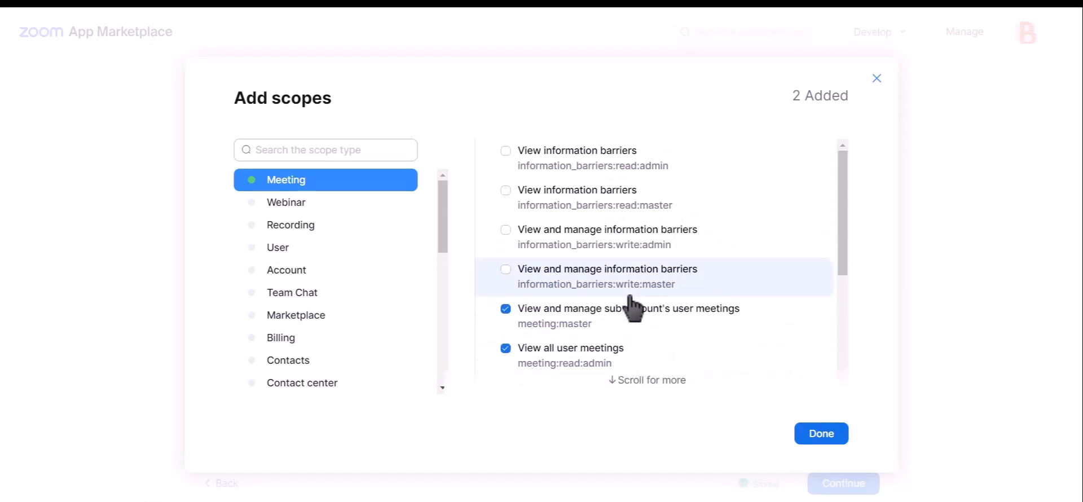
scroll(635, 312, down, 2)
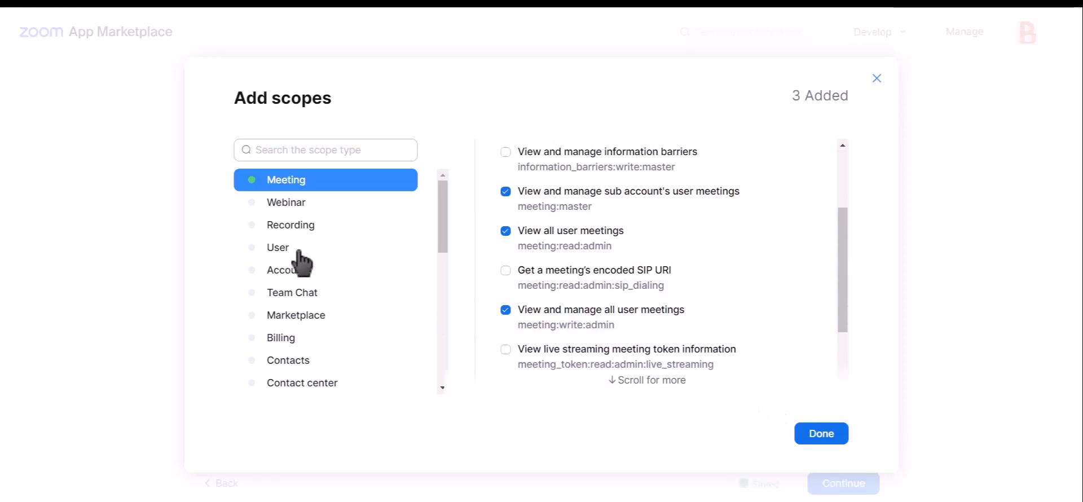
- Add the User scopes user:master, user:read:admin and user:write:admin, and finish the scope selection
click(282, 249)
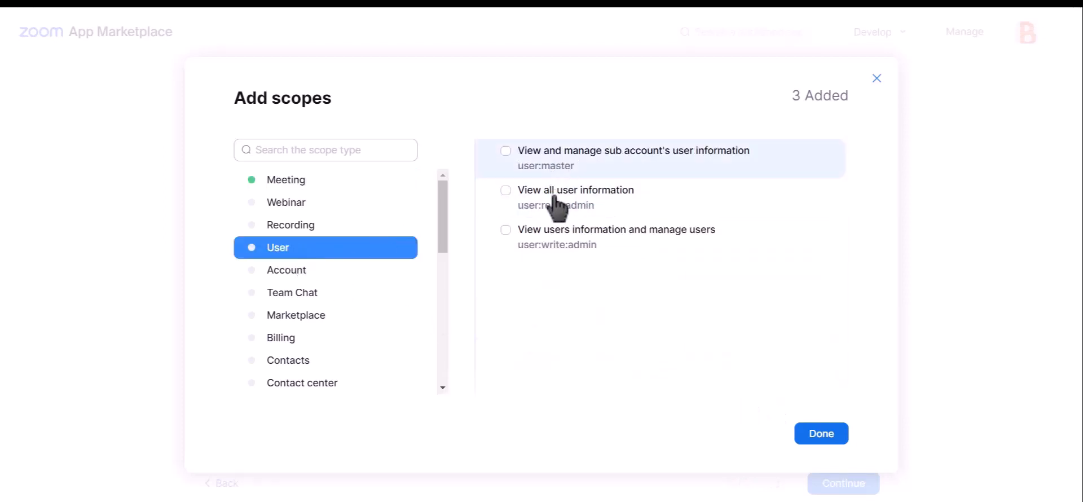
click(554, 159)
click(554, 197)
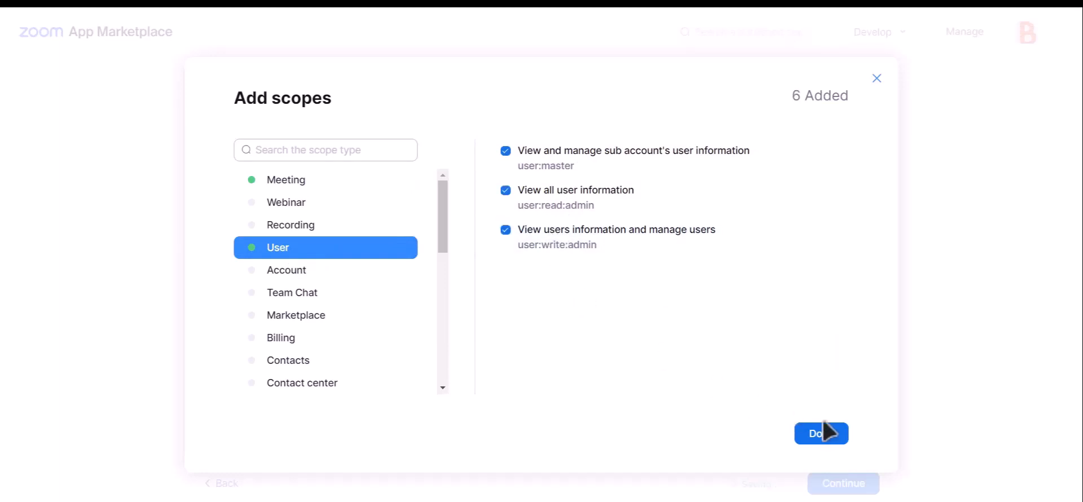
click(821, 443)
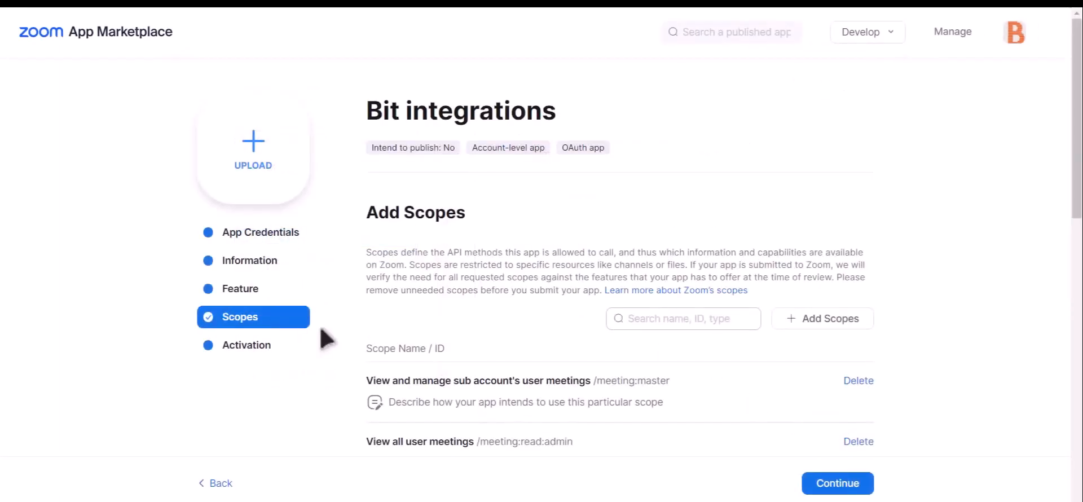
- Copy the Client ID from the Zoom app's credentials and paste it into the Client id field in Bit Integrations
click(271, 245)
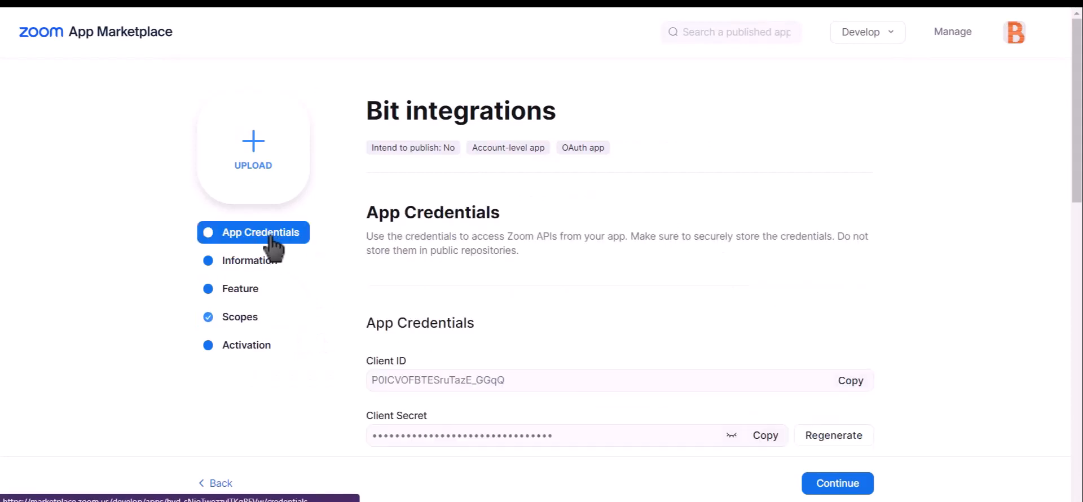
click(852, 382)
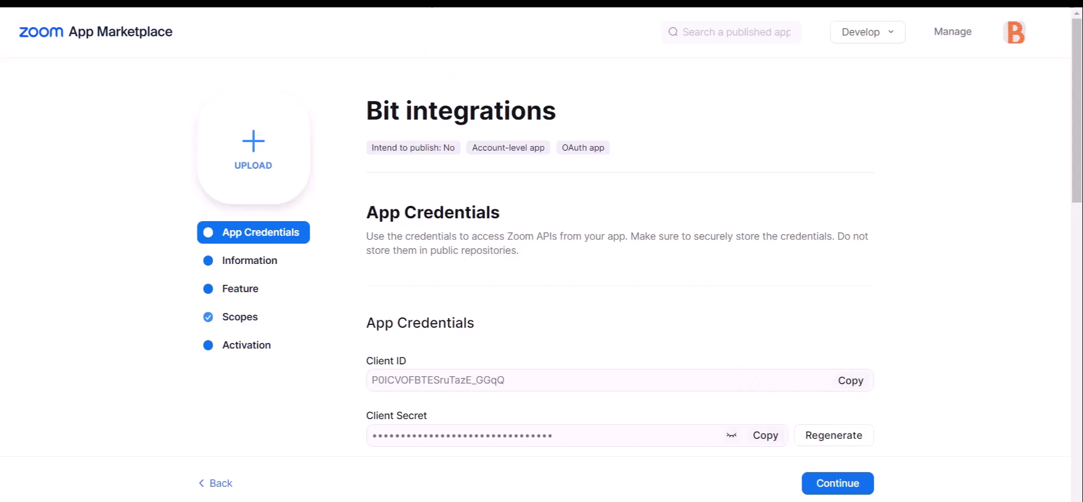
click(412, 2)
click(248, 291)
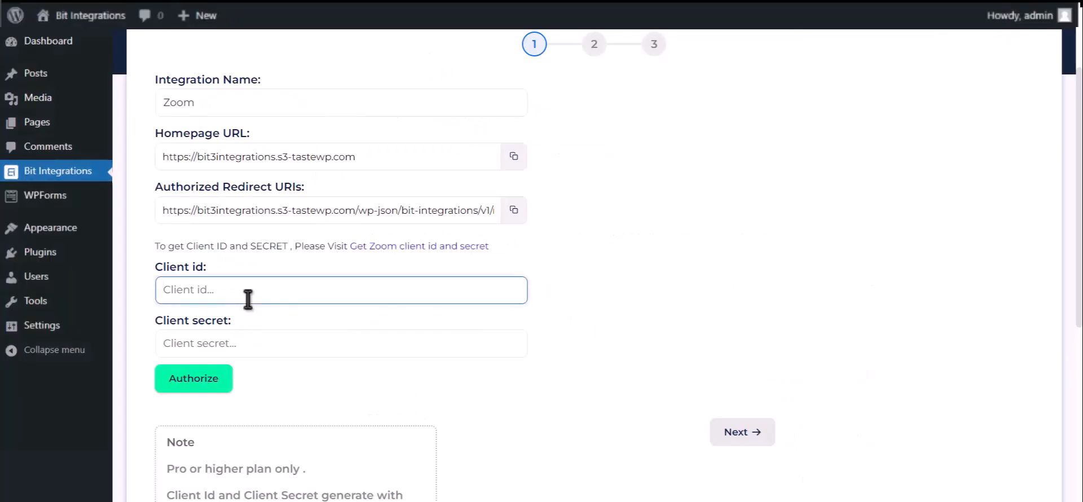
key(ctrl+v)
- Copy the Client Secret from the Zoom app's credentials and paste it into the Client secret field in Bit Integrations
click(502, 2)
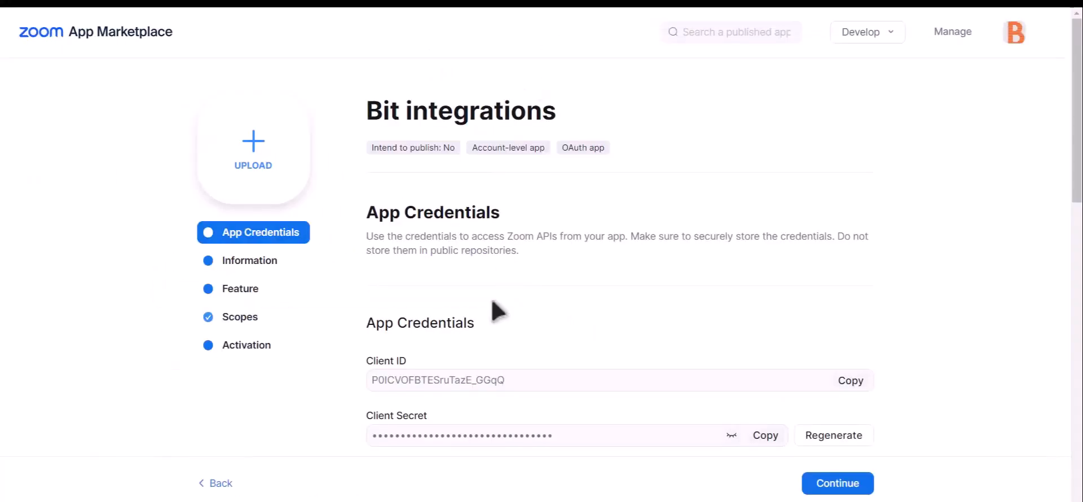
drag(368, 415, 446, 418)
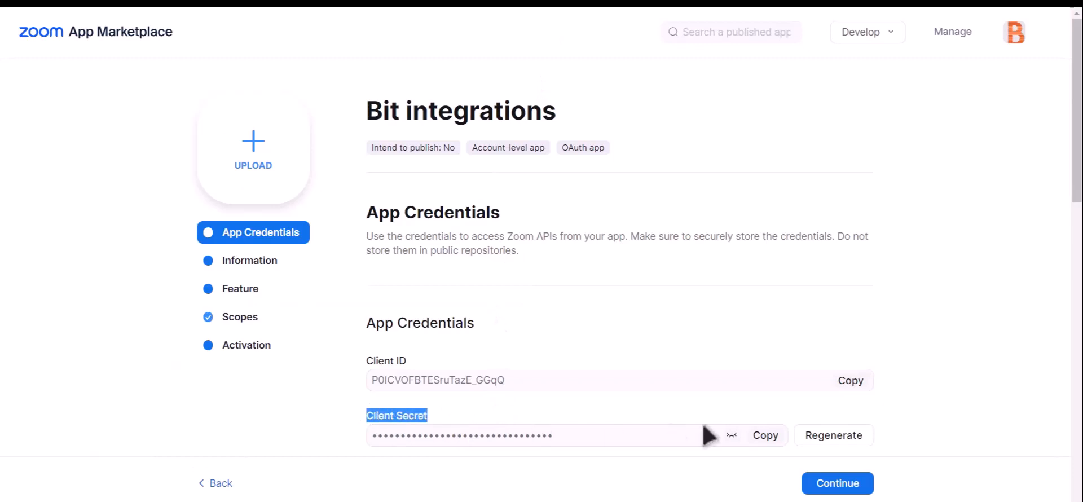
click(770, 438)
click(373, 1)
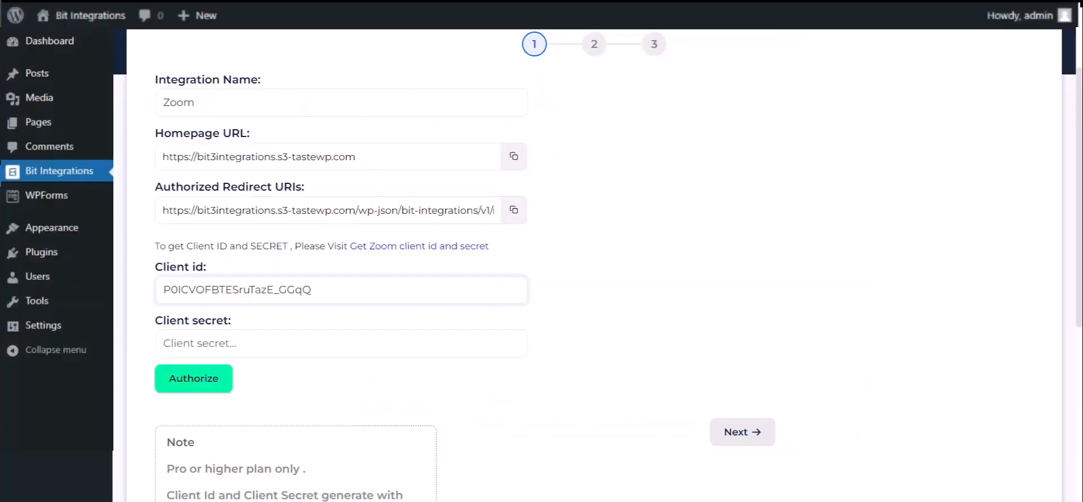
click(276, 344)
key(ctrl+v)
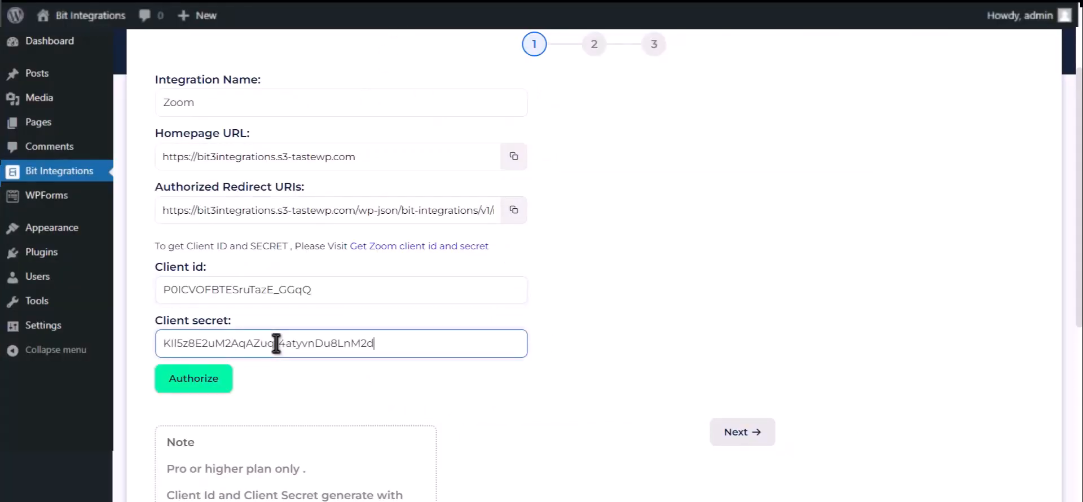
- Copy the Authorized Redirect URI from Bit Integrations and paste it as the Zoom app's Redirect URL for OAuth
click(515, 219)
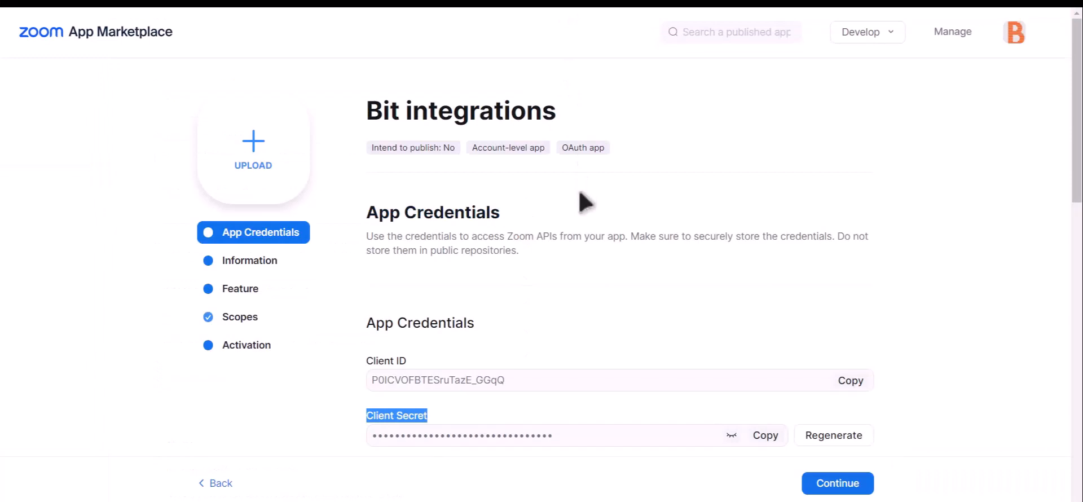
scroll(584, 215, down, 2)
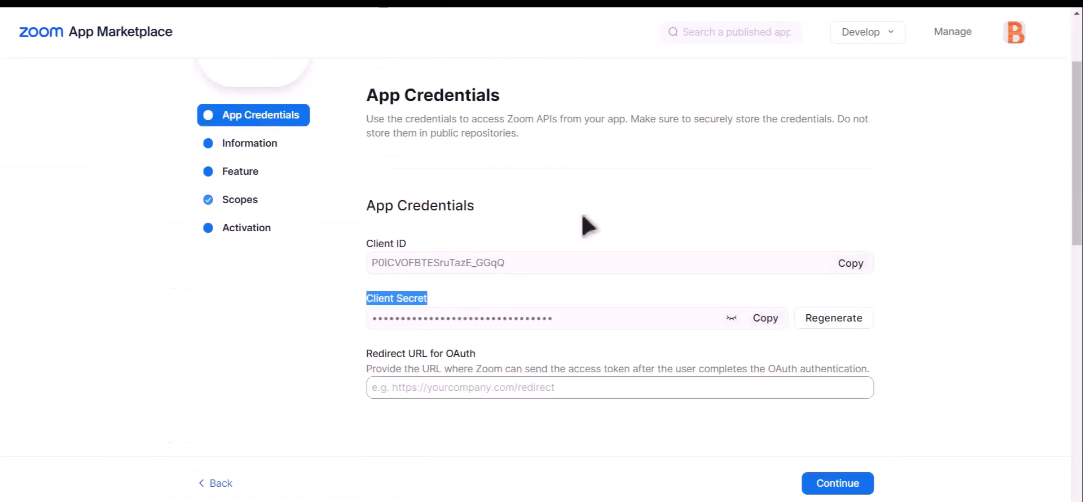
click(433, 387)
key(ctrl+v)
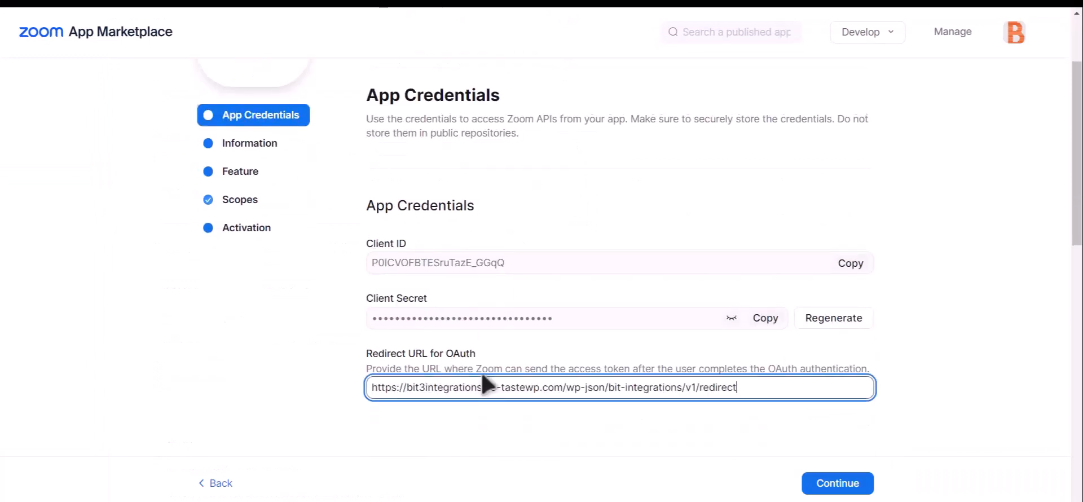
- Add the same redirect URL to the Zoom app's OAuth Allow List
scroll(485, 350, down, 5)
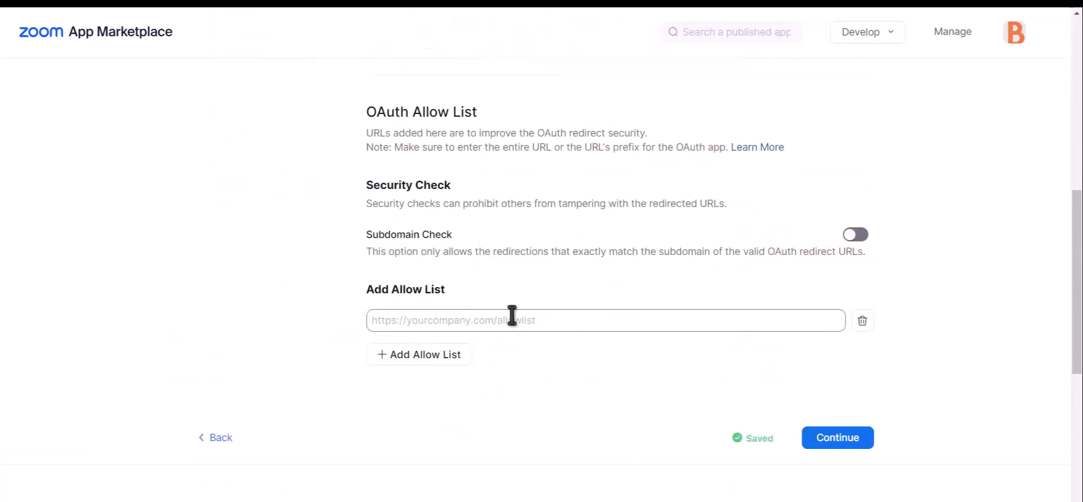
click(483, 321)
key(ctrl+v)
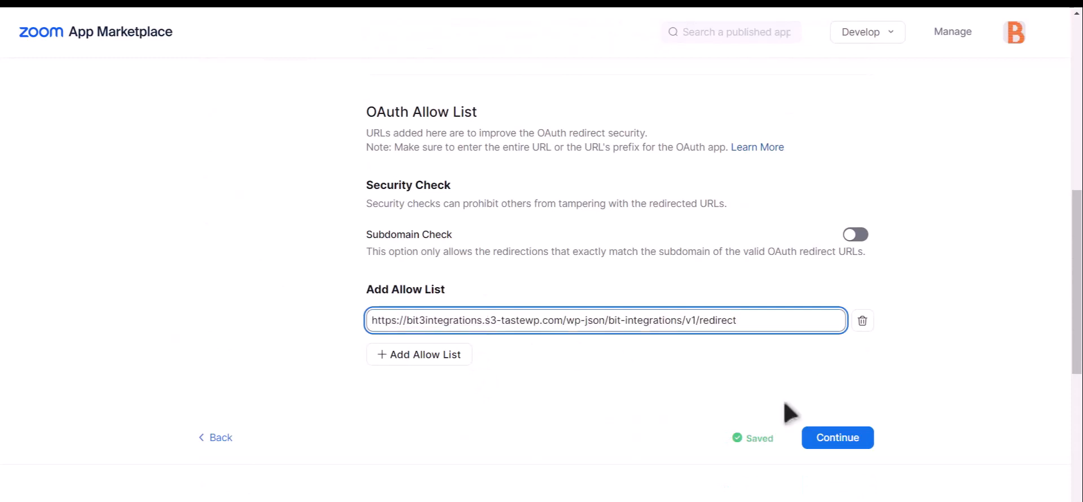
click(662, 375)
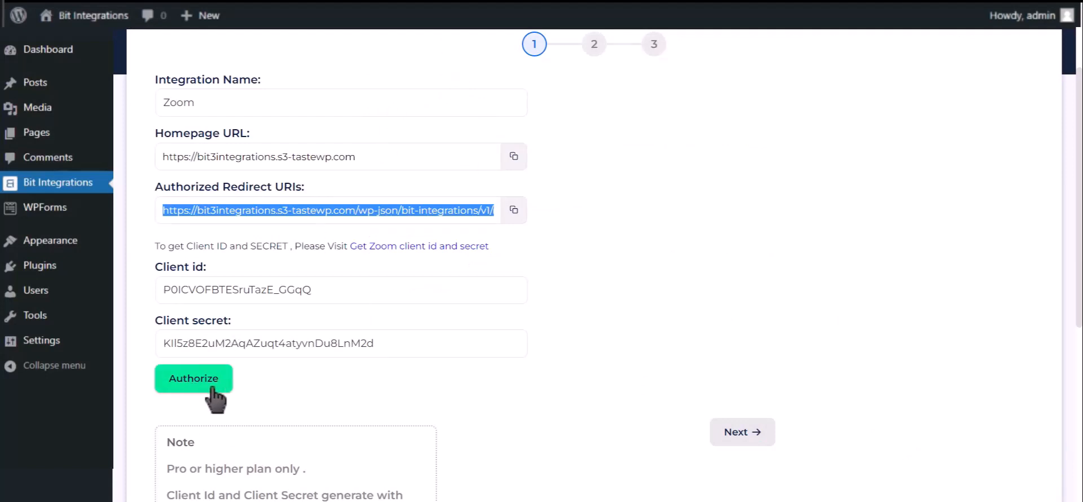
- Authorize the Zoom connection in Bit Integrations, allow the app's access, and continue to the second setup stage
click(212, 390)
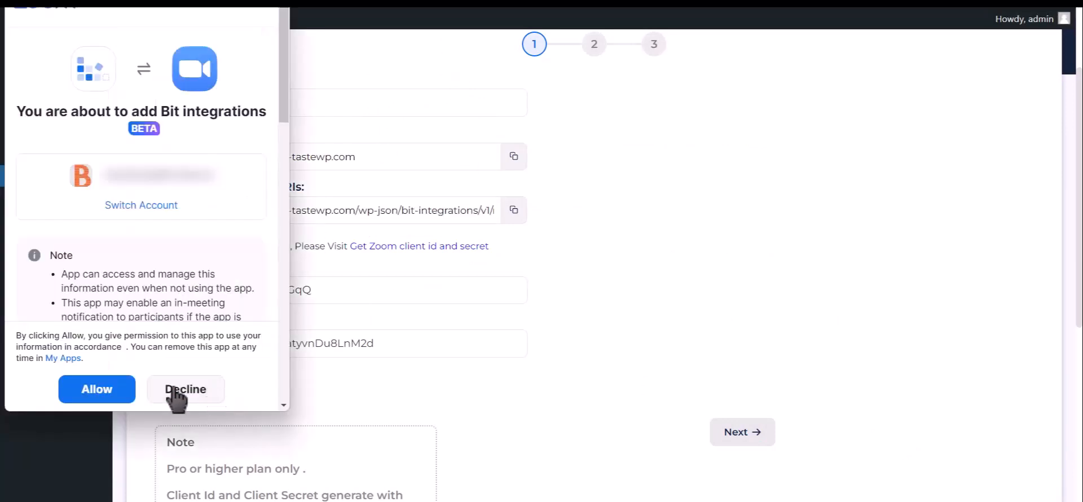
click(112, 392)
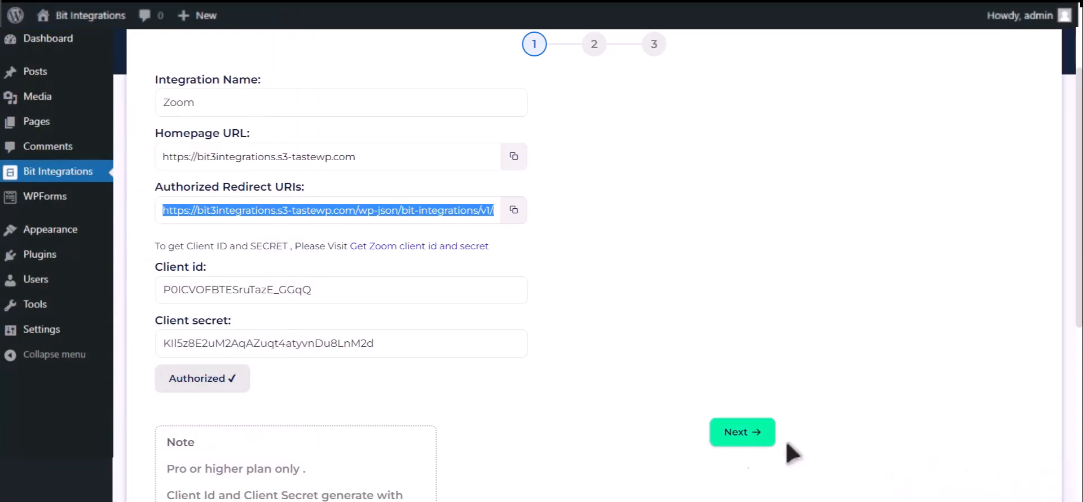
click(756, 438)
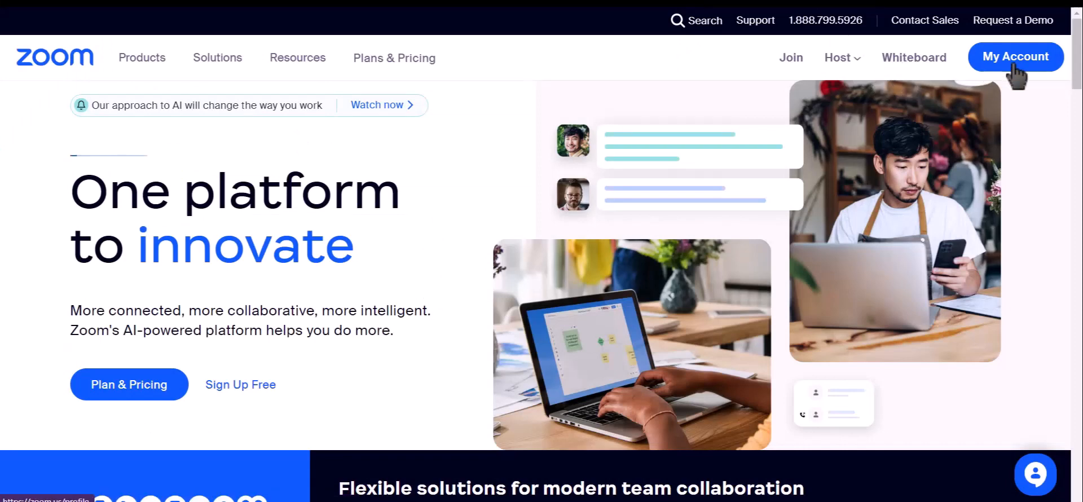
- In the Zoom account, start scheduling a new meeting with the topic Bit Integrations
click(1015, 73)
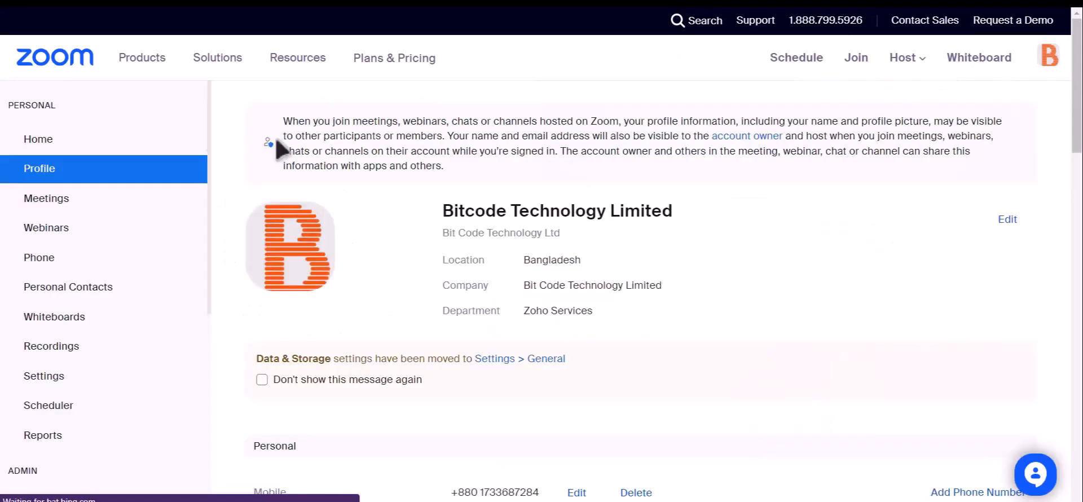
click(87, 200)
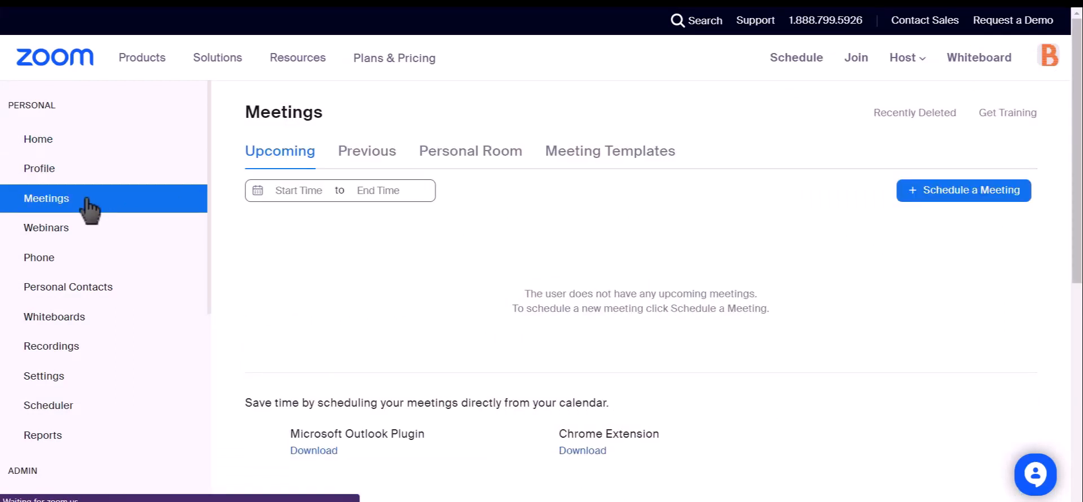
click(979, 204)
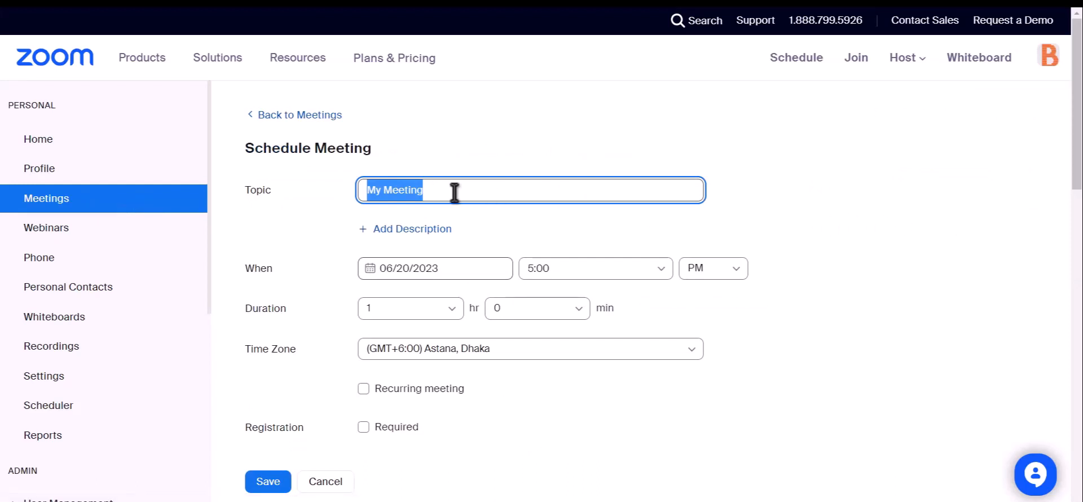
text(Bit)
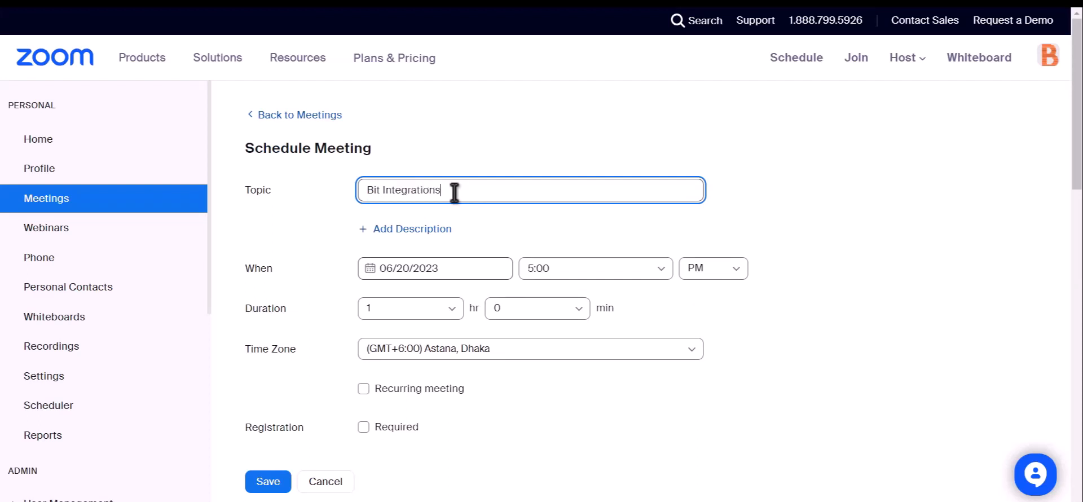
- Make registration required for the meeting and save it
scroll(455, 192, down, 2)
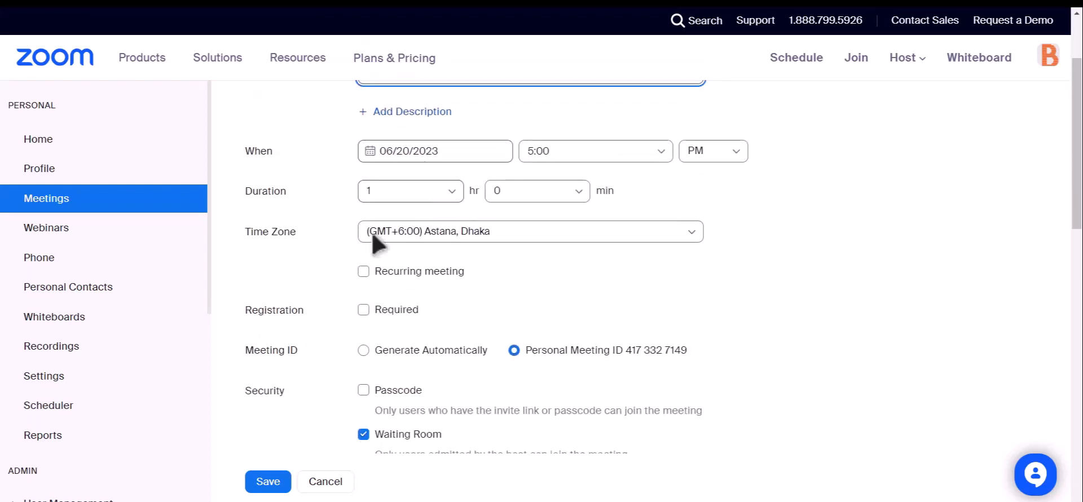
drag(244, 315, 308, 317)
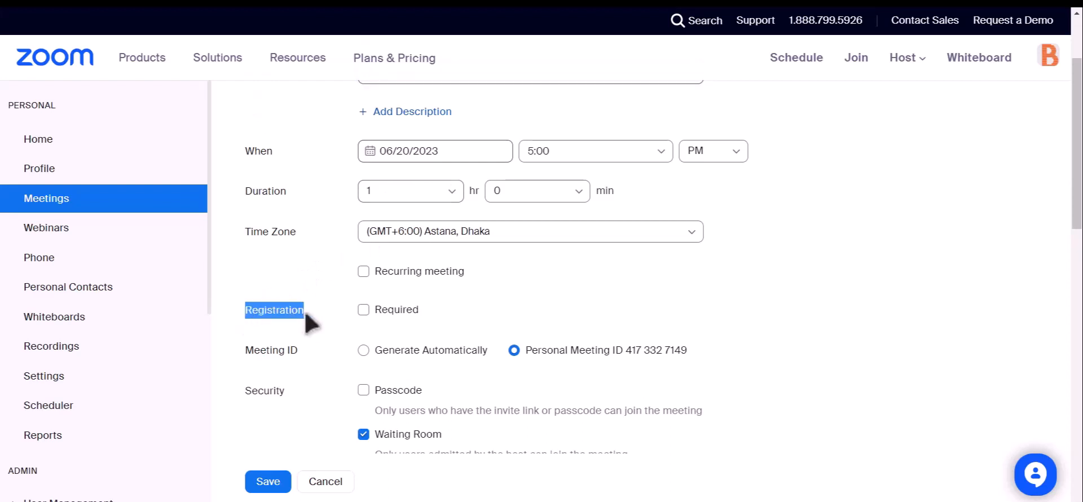
click(363, 310)
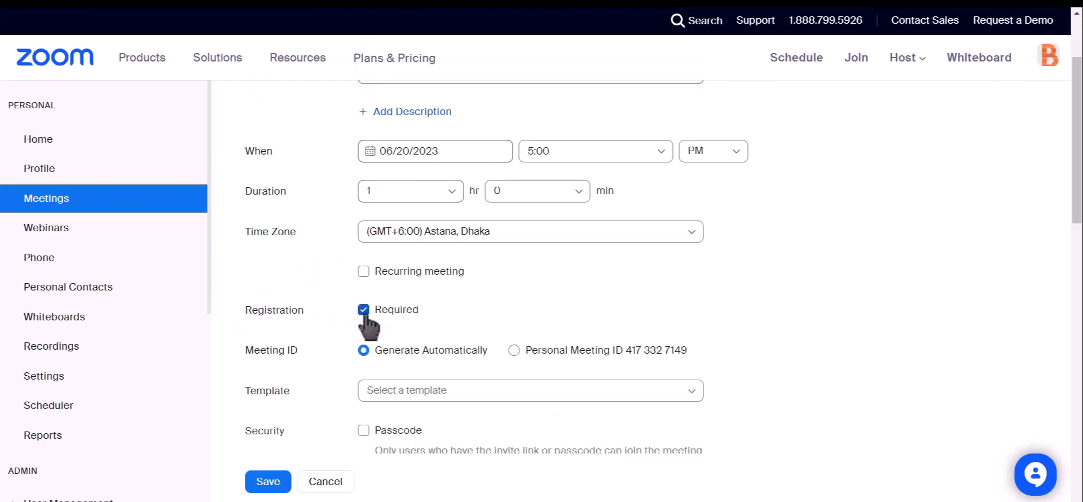
scroll(435, 273, down, 4)
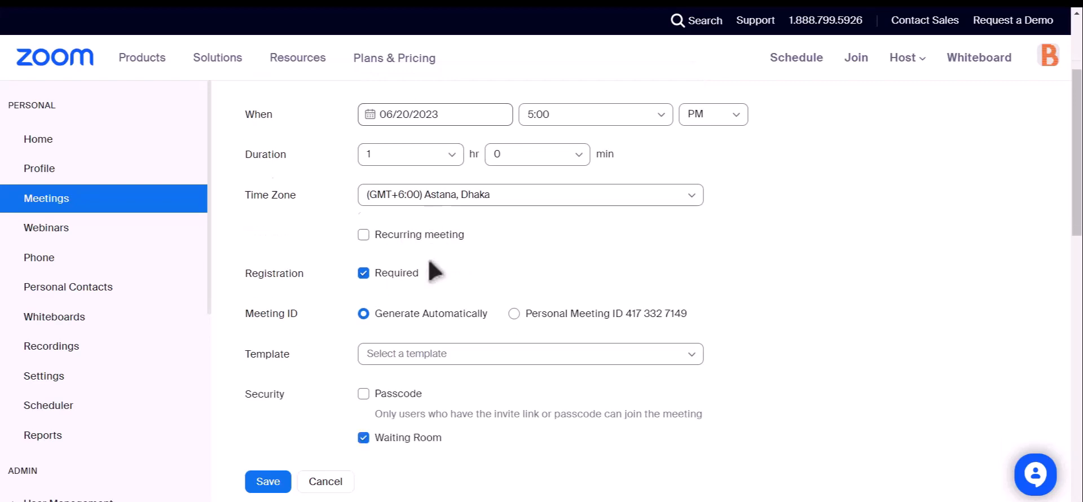
click(266, 483)
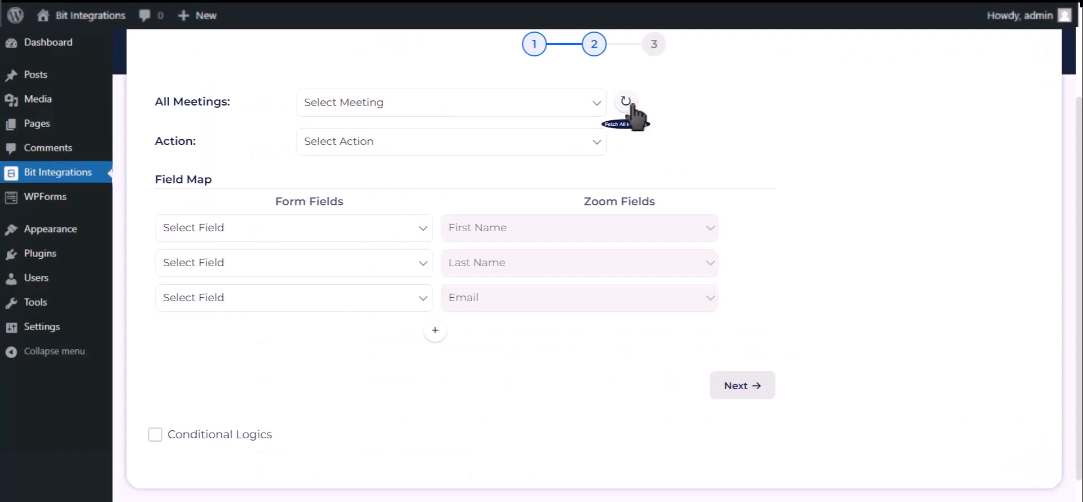
- Refresh the meeting list in Bit Integrations, and choose the Bit Integrations meeting with the Create User action
click(632, 105)
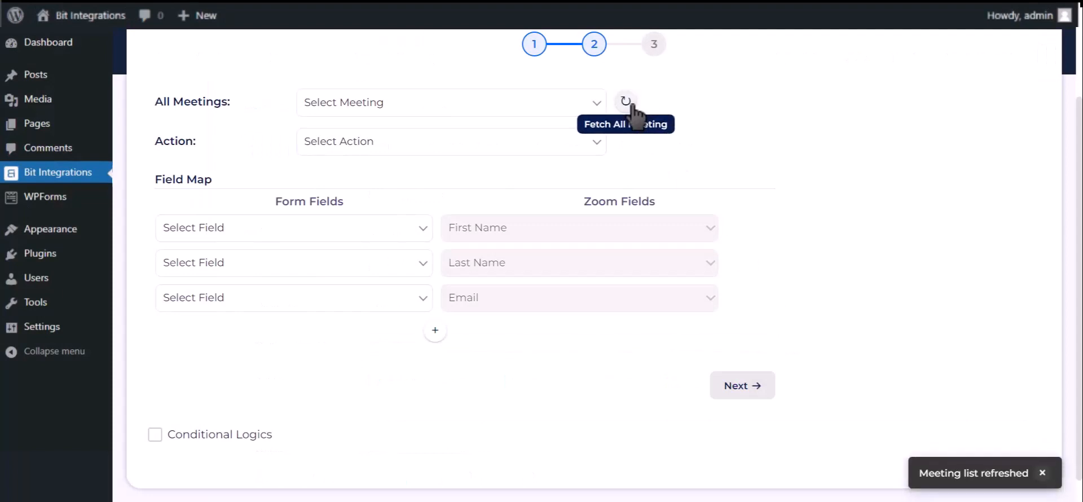
click(561, 104)
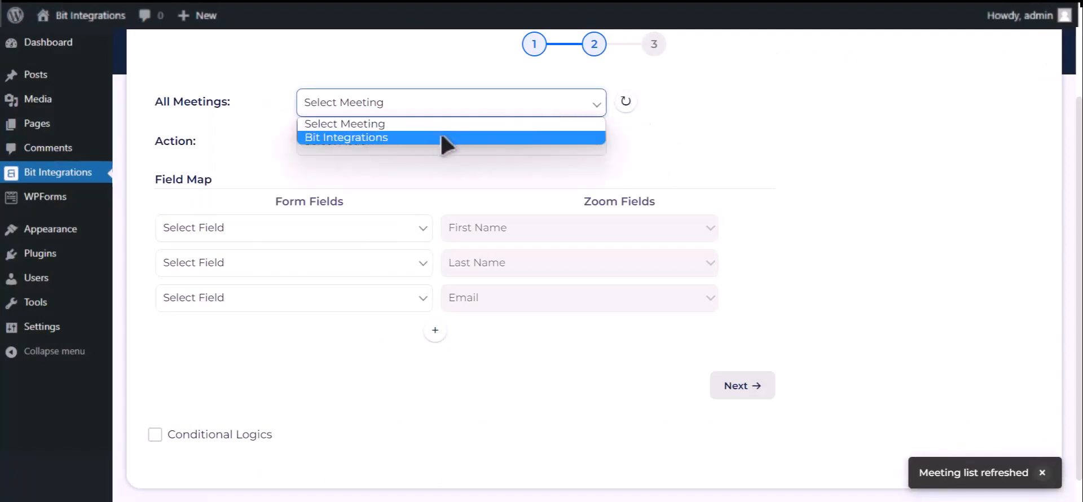
click(440, 137)
click(443, 148)
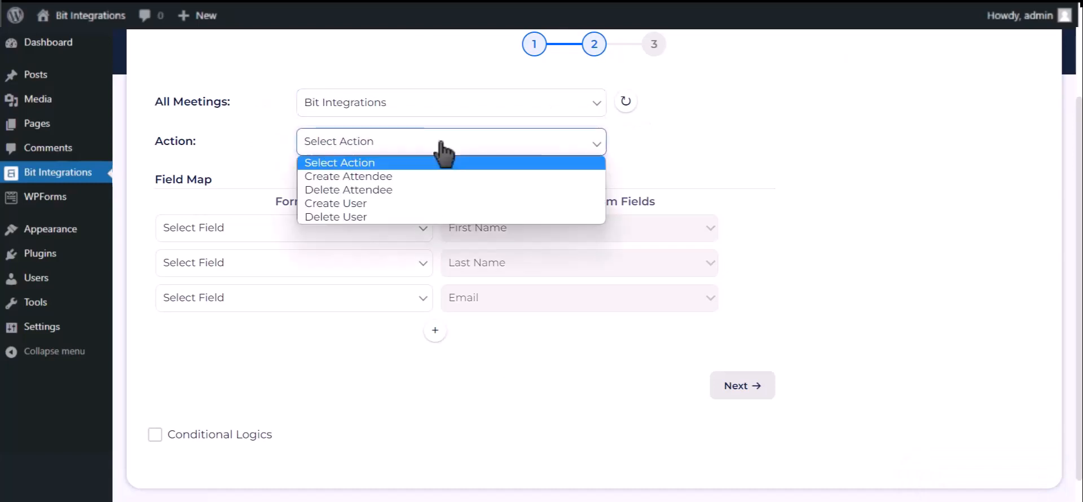
click(373, 206)
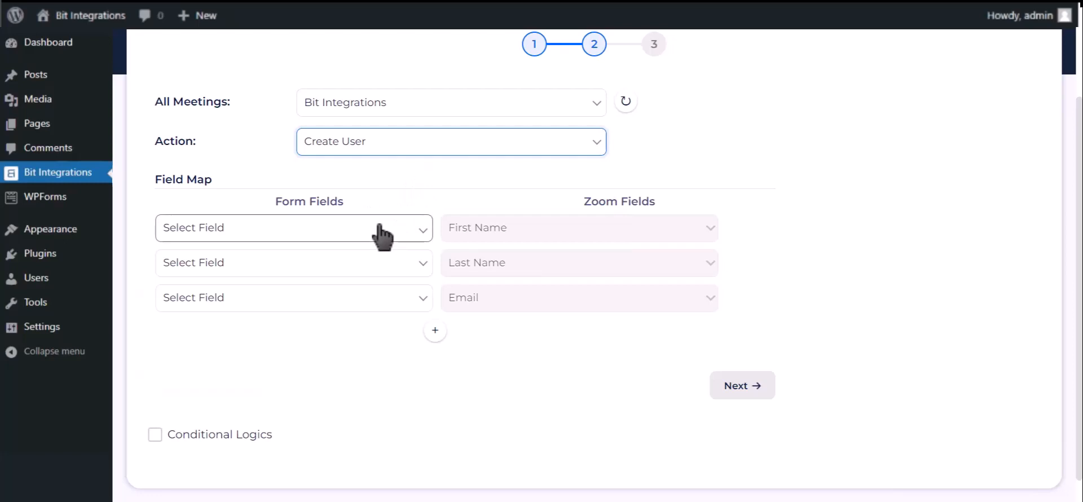
- Map the form fields First Name-1, Last Name-1 and Email Address-1 to Zoom's First Name, Last Name and Email
click(381, 232)
click(379, 278)
click(303, 265)
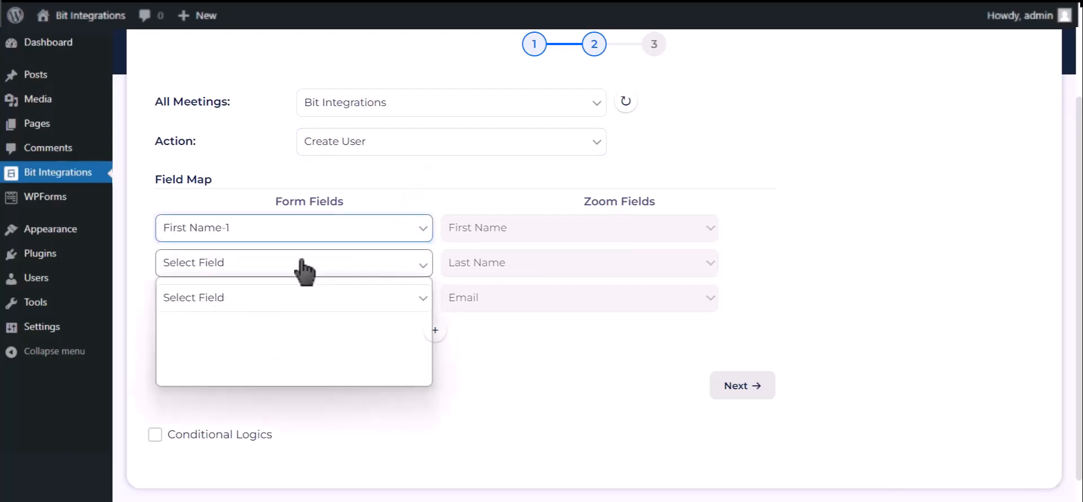
click(298, 326)
click(226, 308)
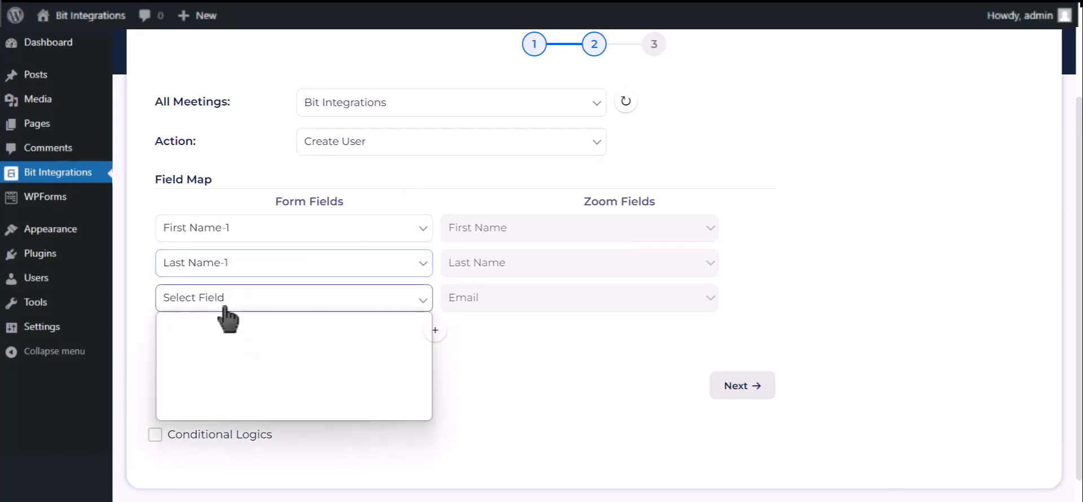
click(220, 374)
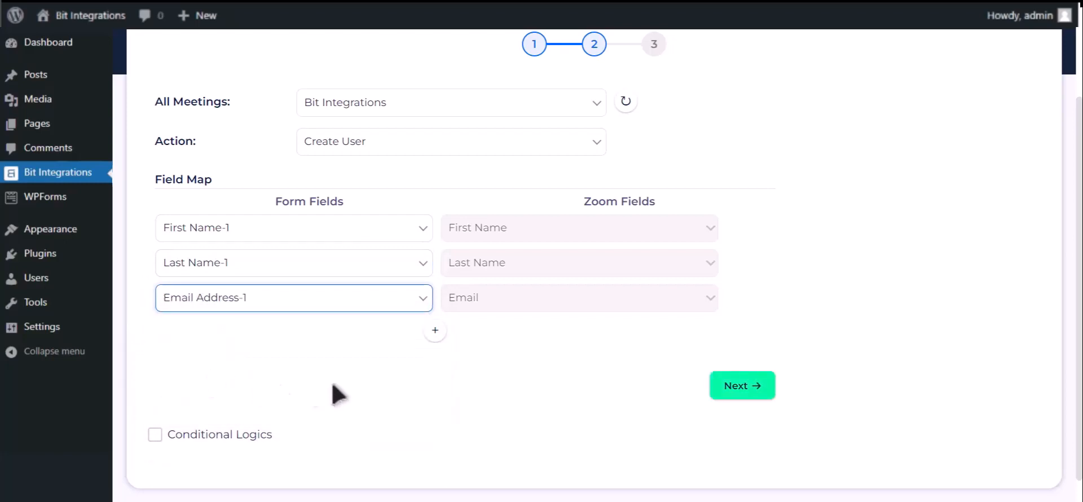
- Add a field map row that maps the form's Phone Number-1 to Zoom's Phone field
click(434, 338)
click(337, 335)
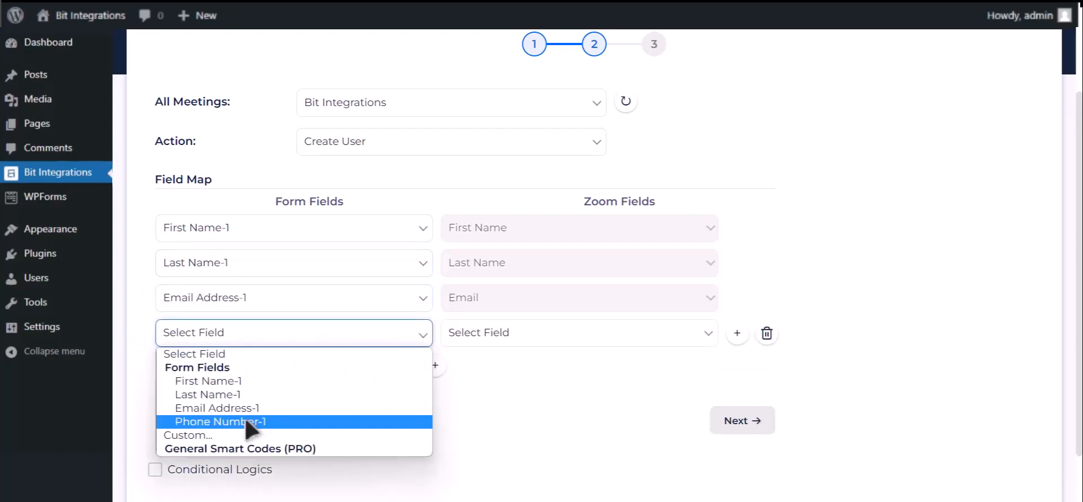
click(248, 422)
click(495, 339)
click(486, 396)
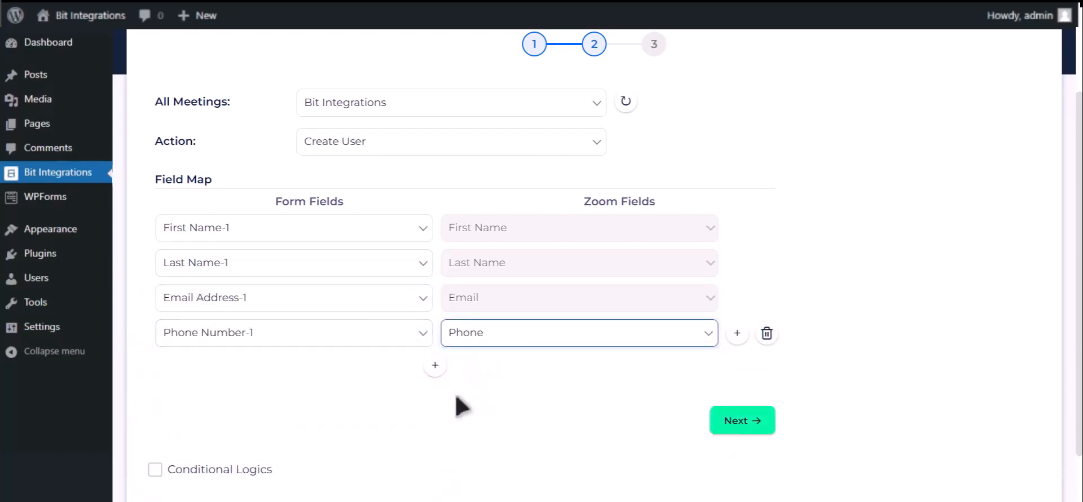
scroll(460, 395, down, 1)
click(254, 392)
scroll(254, 395, down, 1)
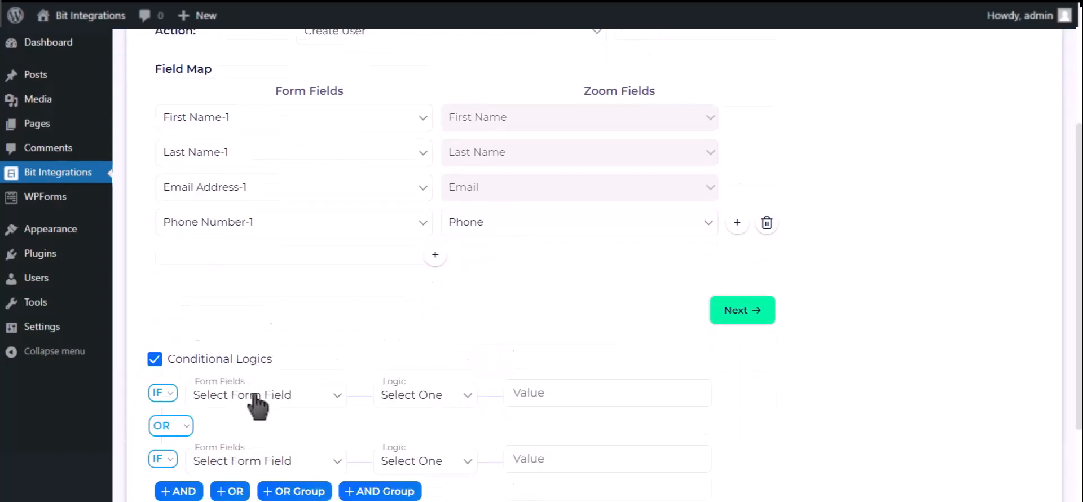
scroll(254, 396, down, 1)
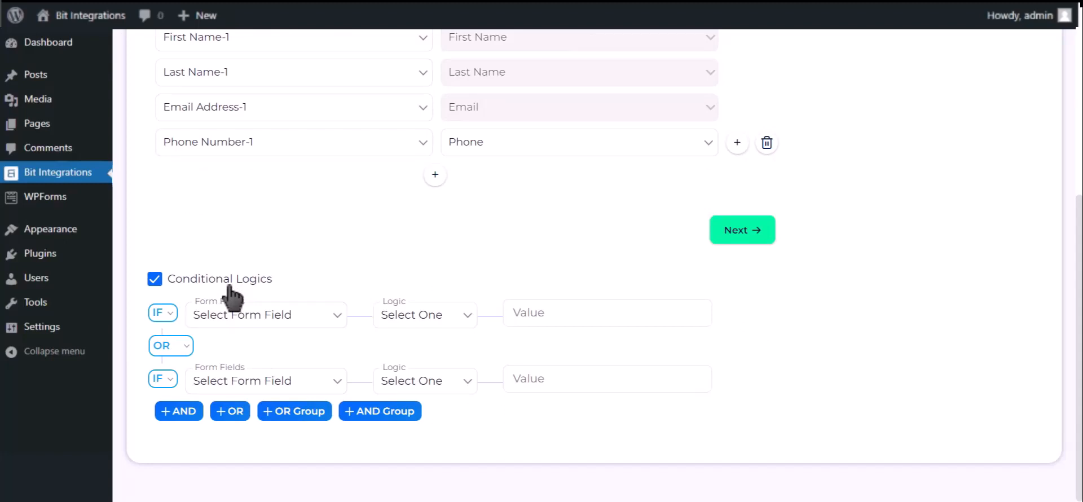
click(230, 286)
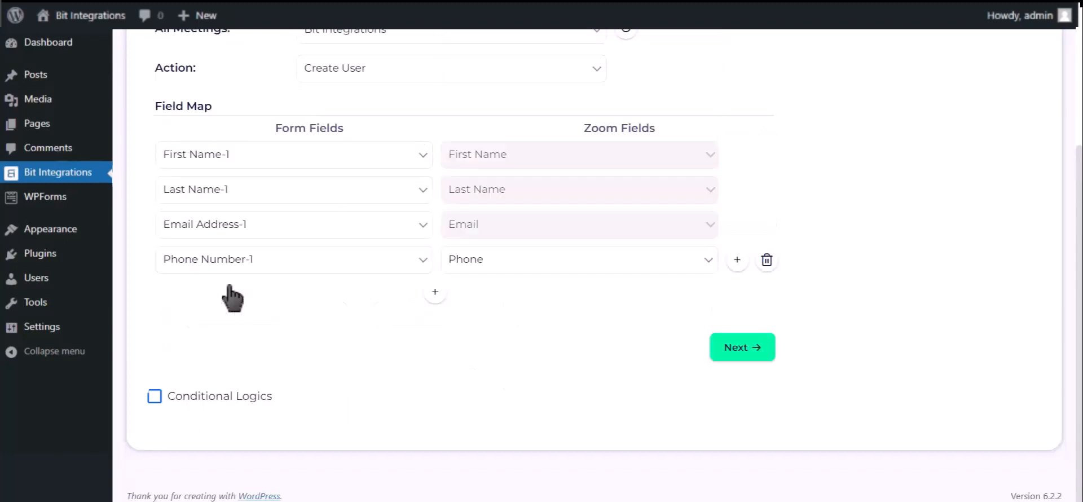
- Proceed past the field mapping, and enter first name Bit and last name Integrations in the website's contact form
click(737, 353)
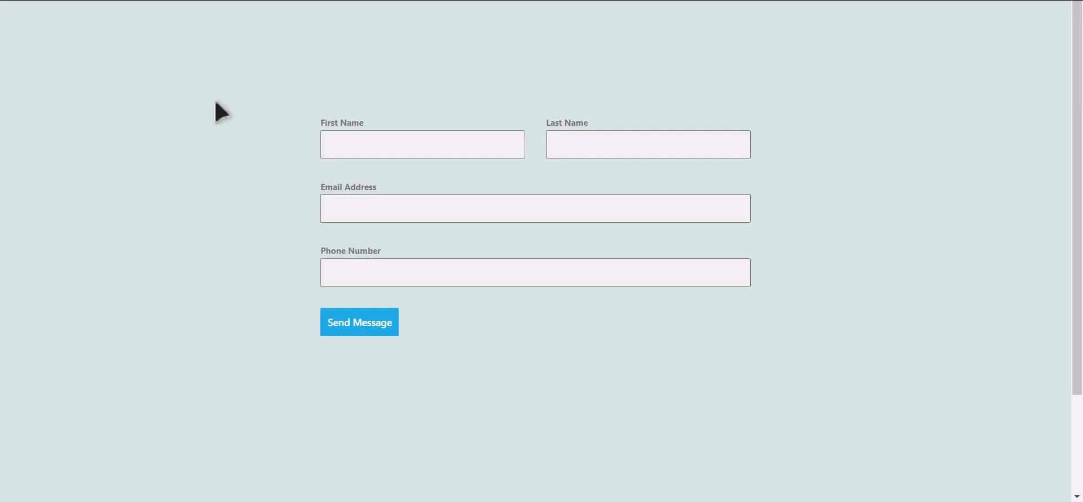
click(439, 148)
text(Integratio)
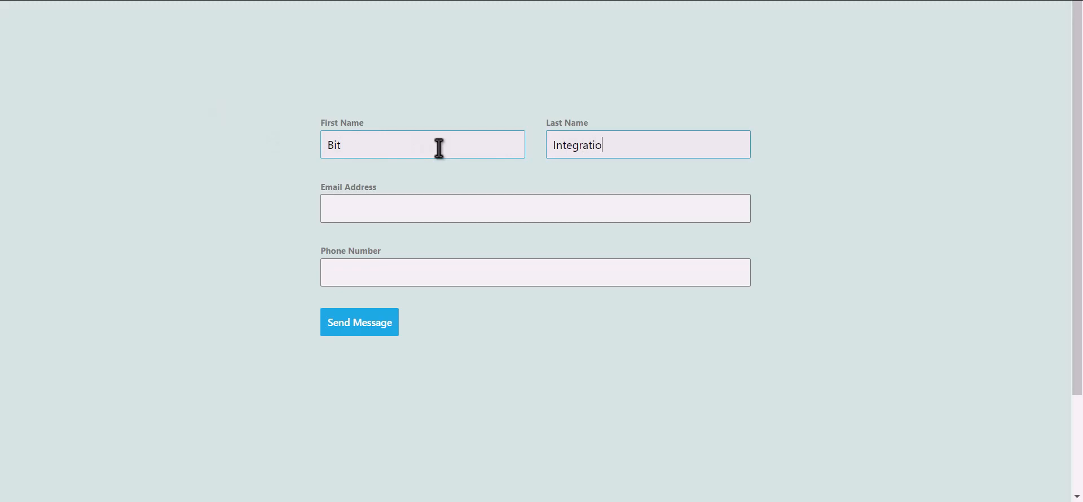
text(ns)
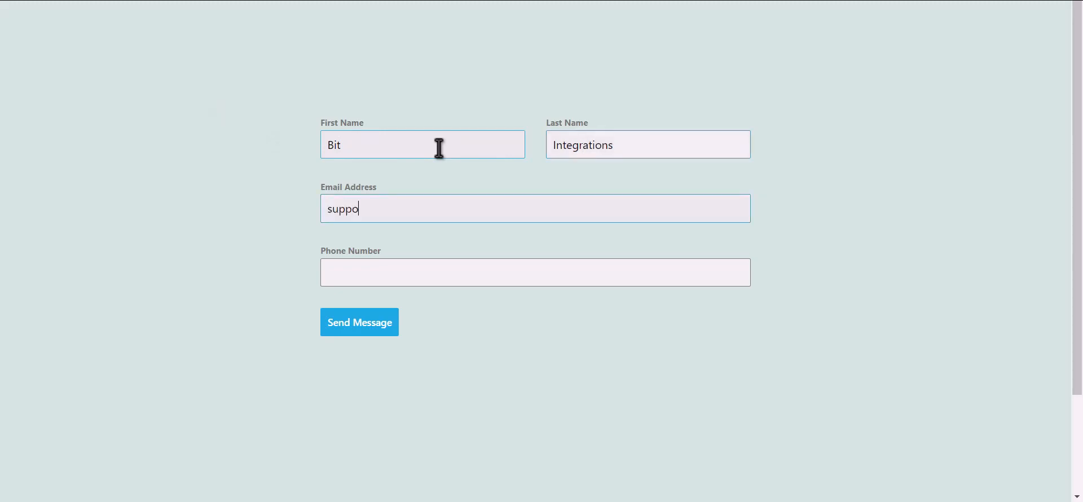
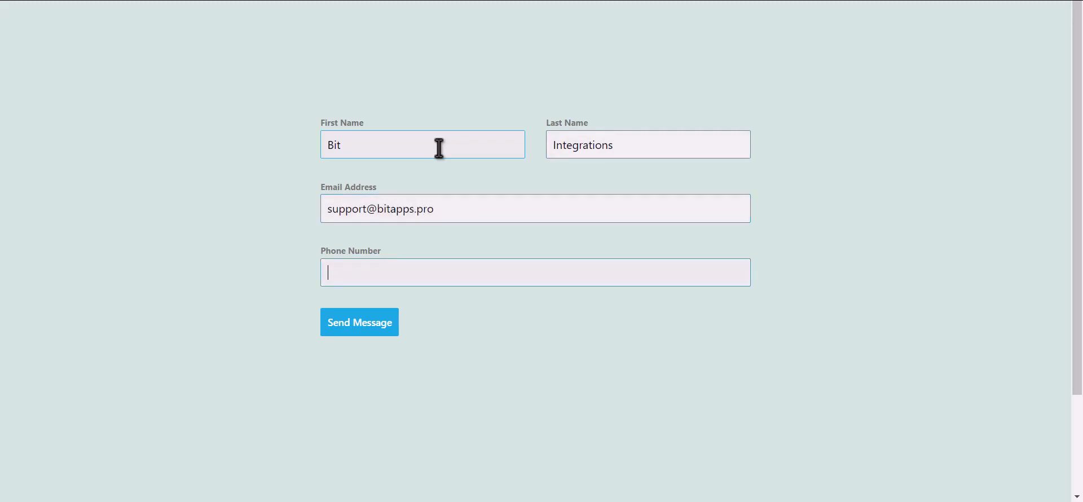
text(444555666)
- Enter the contact's email address and phone number in the form, and submit it
click(372, 330)
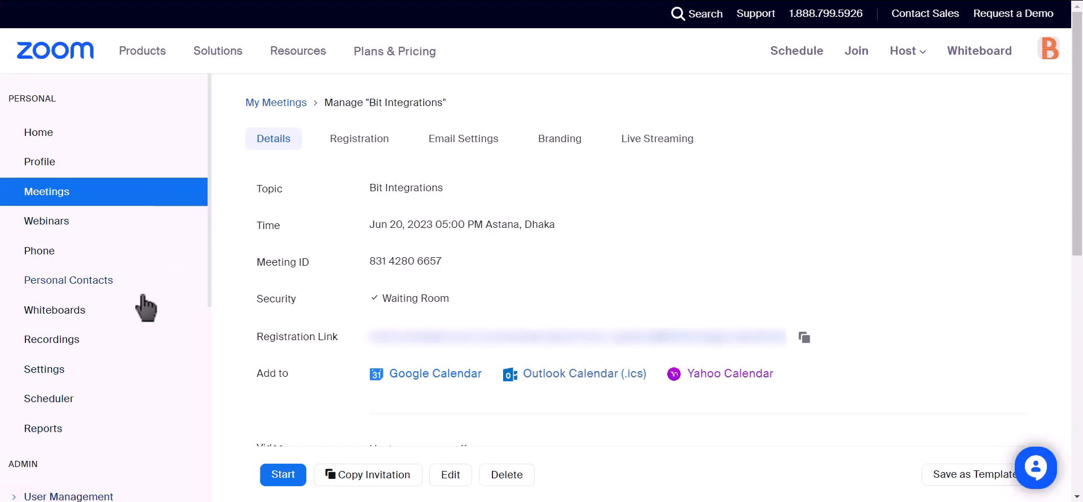
- Check the pending users in Zoom's user management for the contact submitted through the form
scroll(145, 306, down, 2)
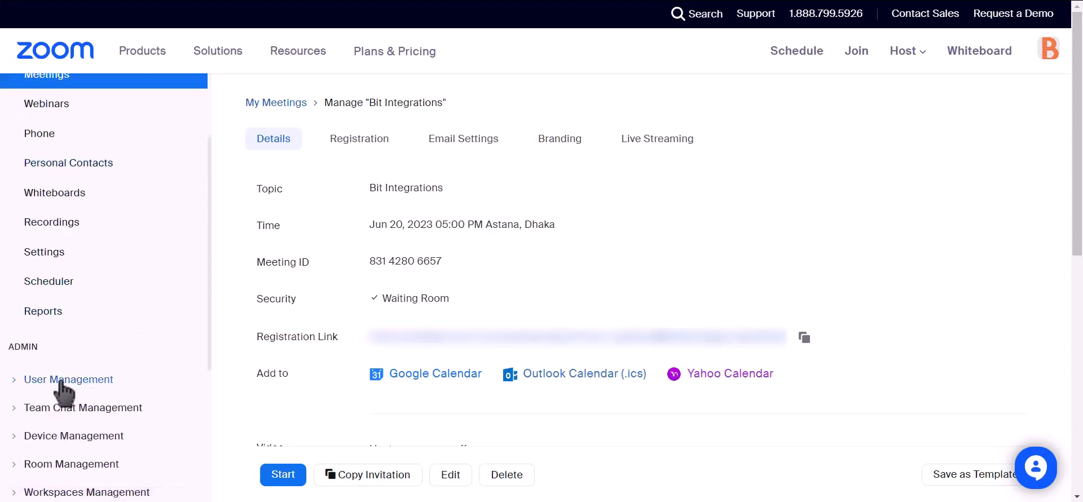
click(14, 380)
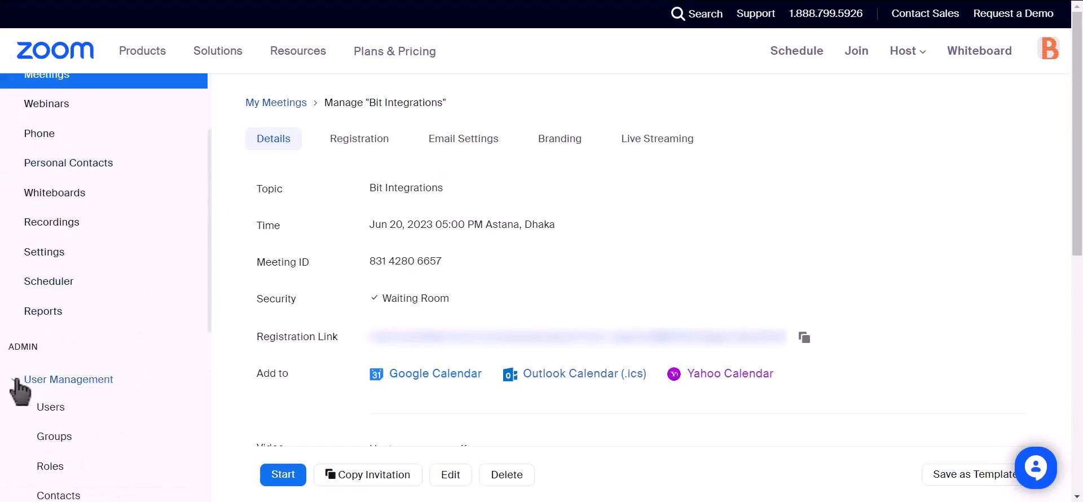
click(44, 413)
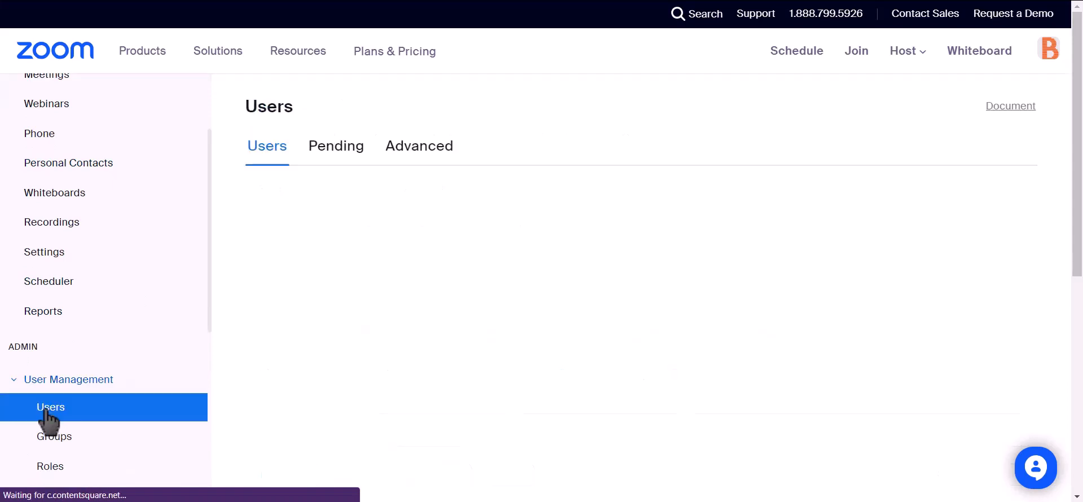
click(329, 160)
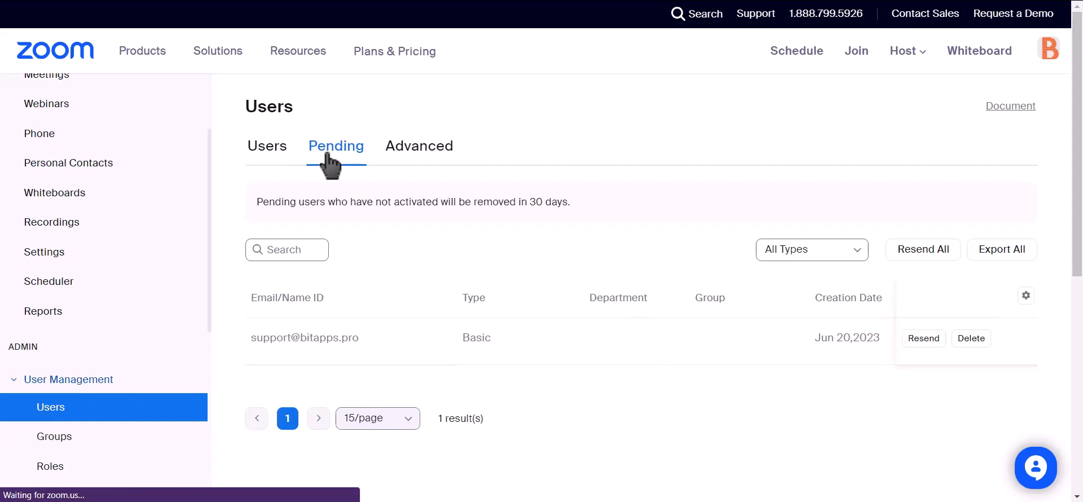
drag(374, 345, 516, 386)
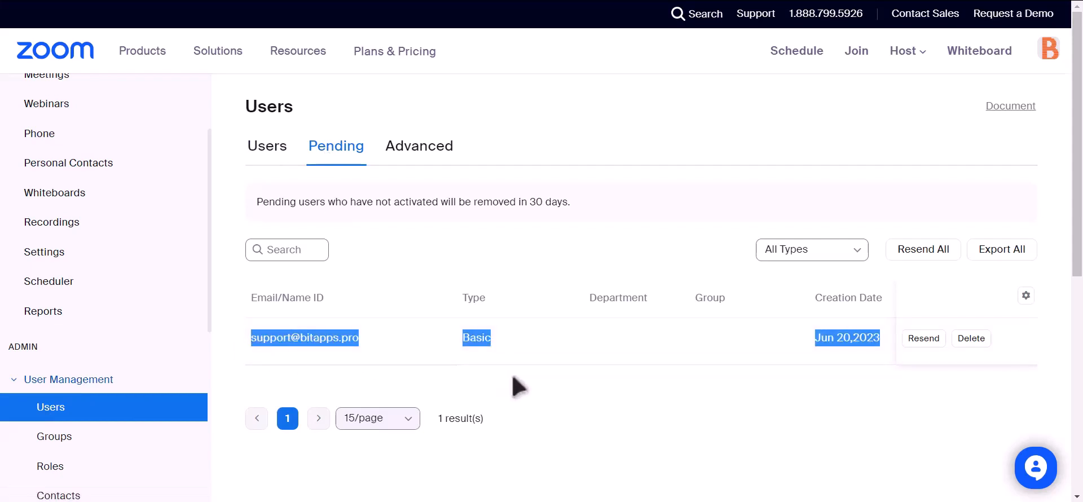
click(514, 377)
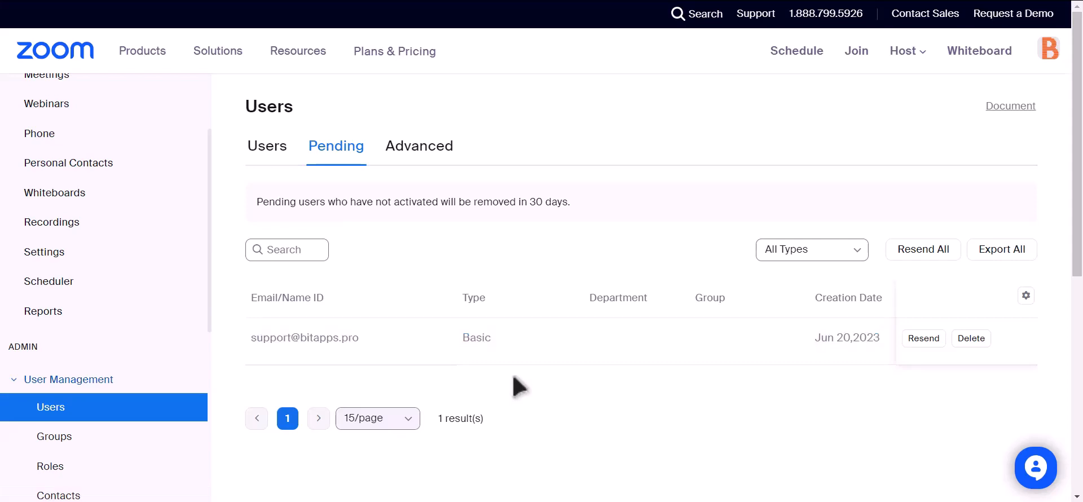